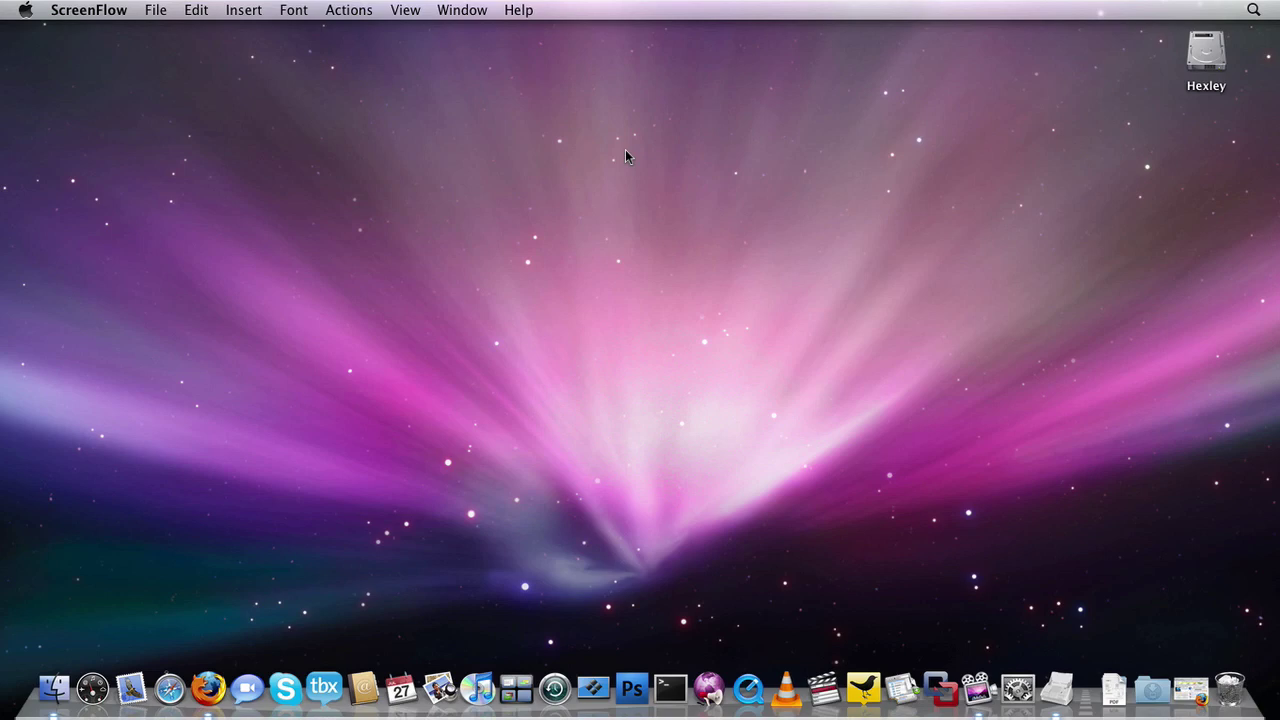
Step: Bring Firefox's Stickam My Page window to the front and shift it left
click(208, 688)
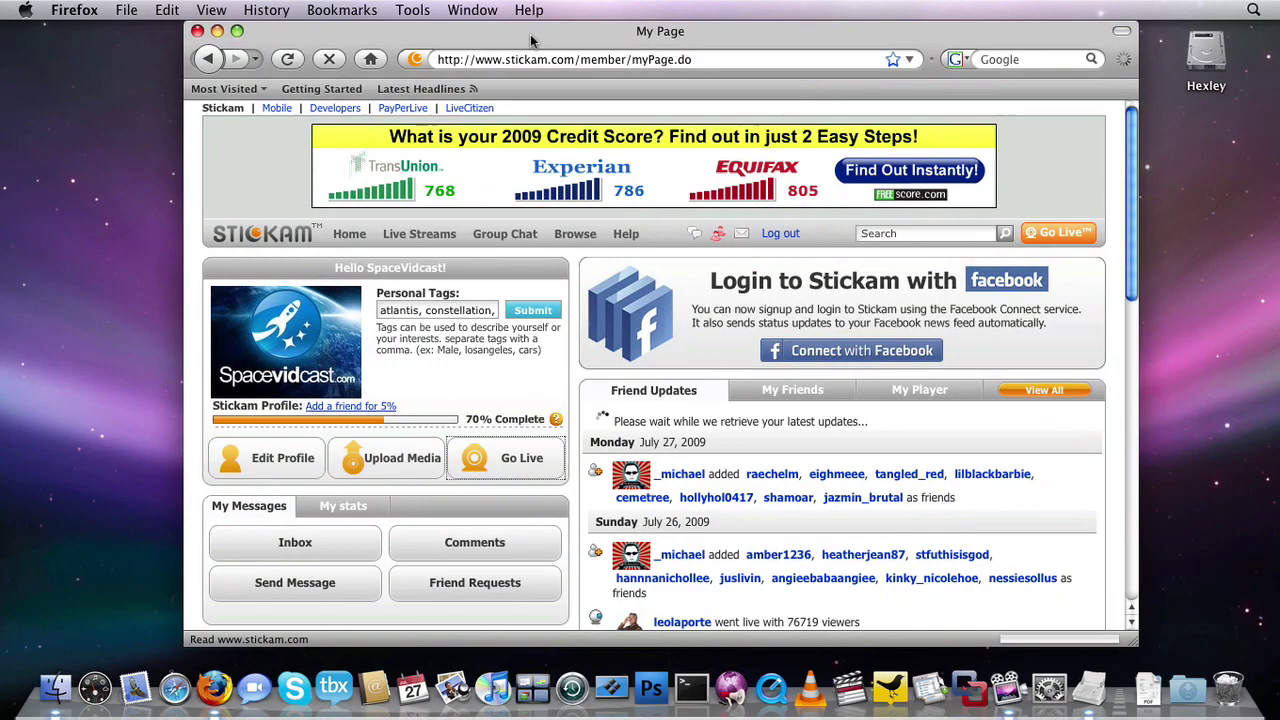
drag(534, 24, 392, 24)
click(74, 10)
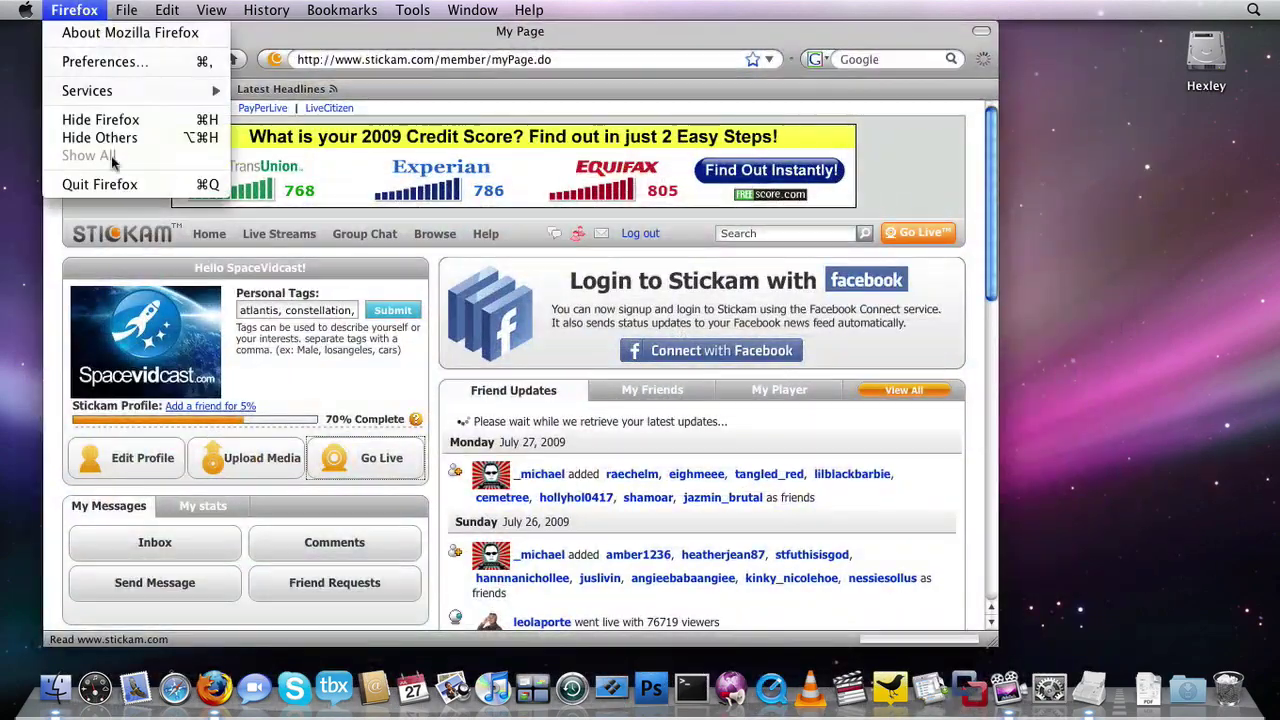
Step: Quit Firefox, launch CamTwist from Applications > CamTwist in Finder, and close the Finder window
click(120, 185)
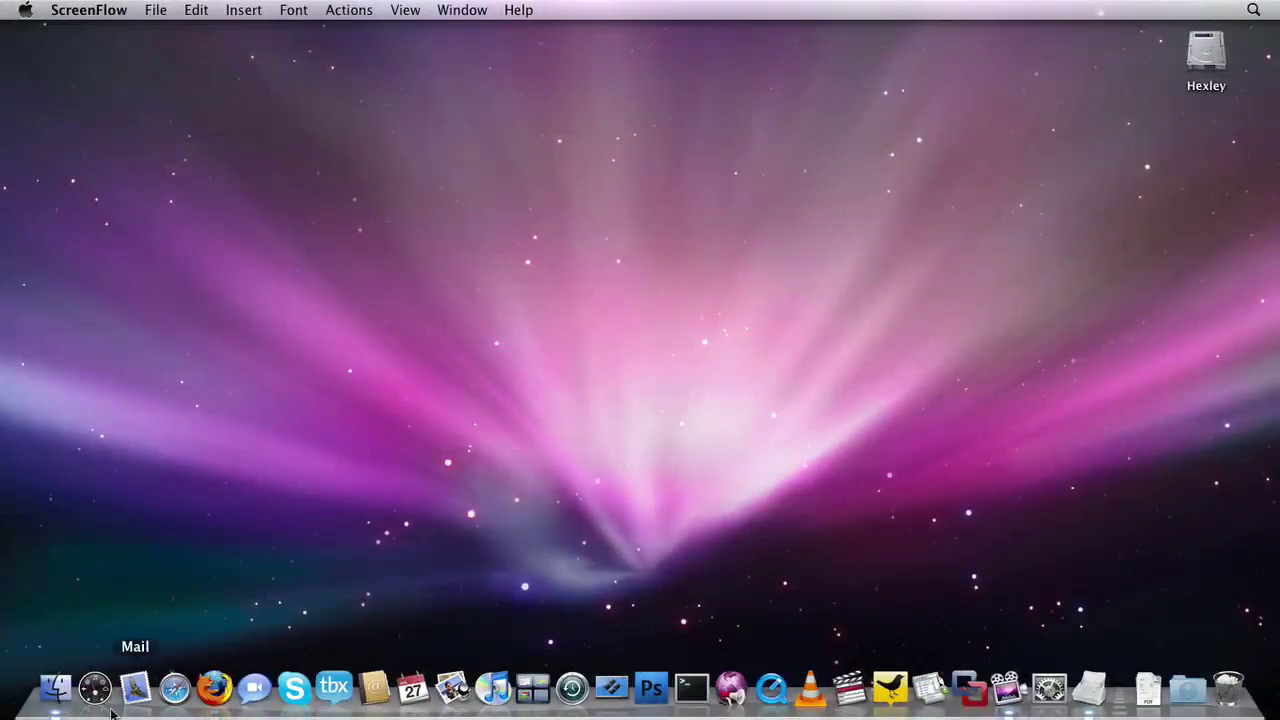
click(52, 690)
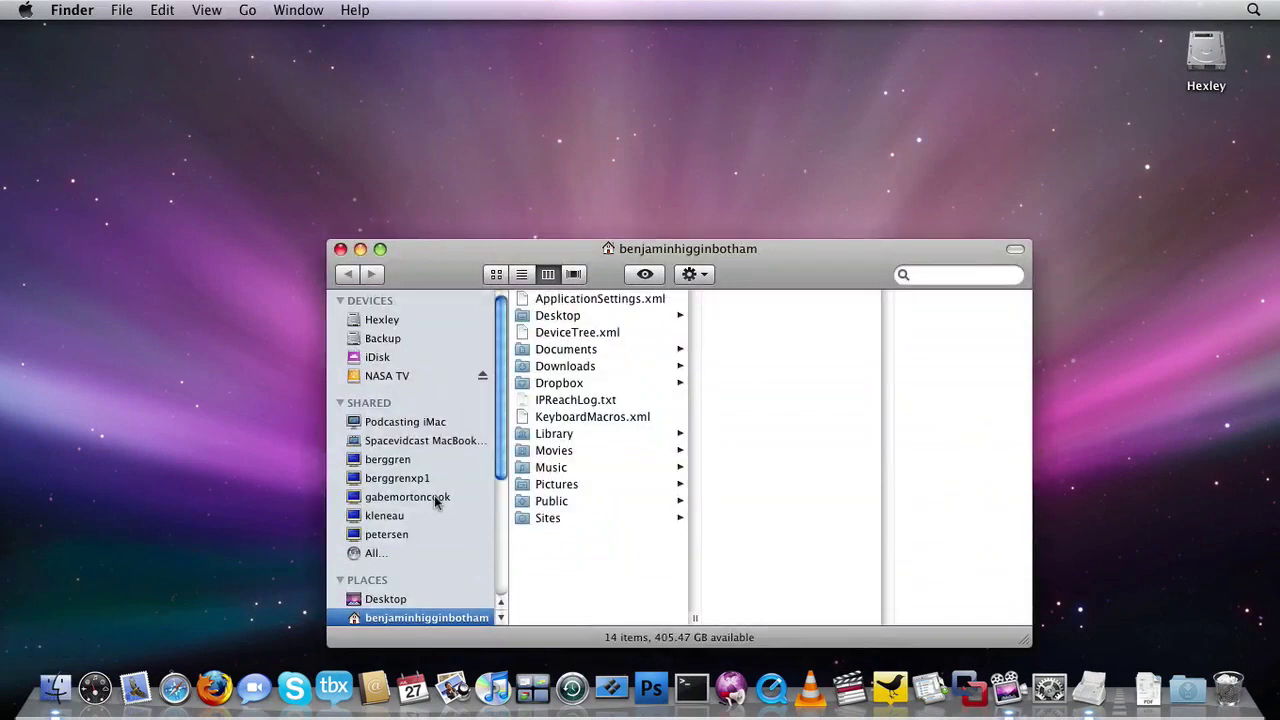
scroll(437, 500, down, 4)
click(410, 537)
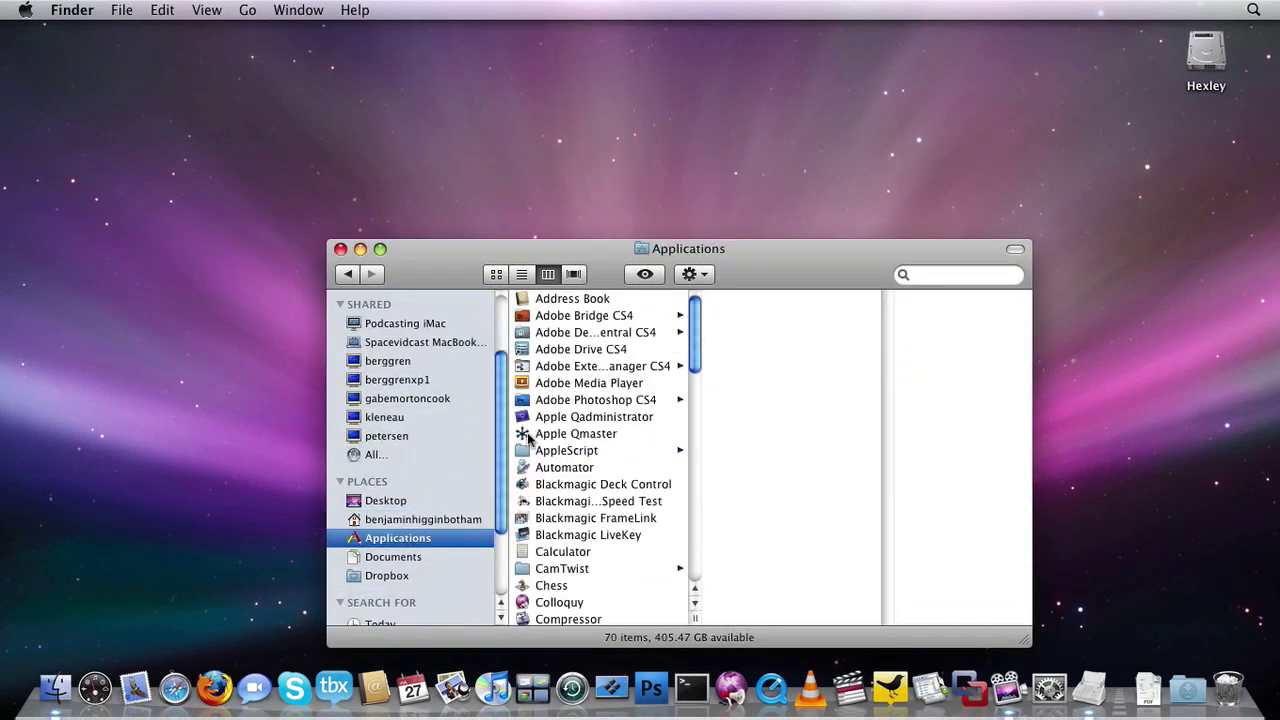
scroll(550, 452, down, 2)
click(557, 473)
double_click(722, 298)
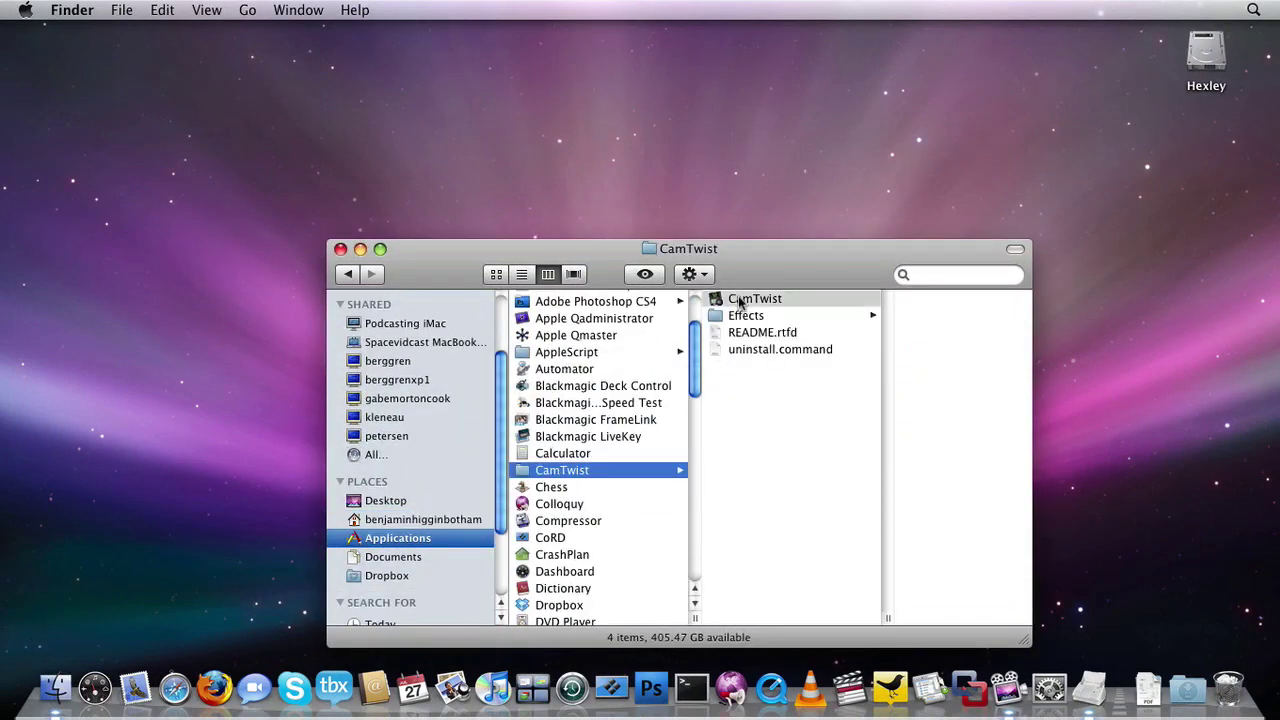
click(341, 248)
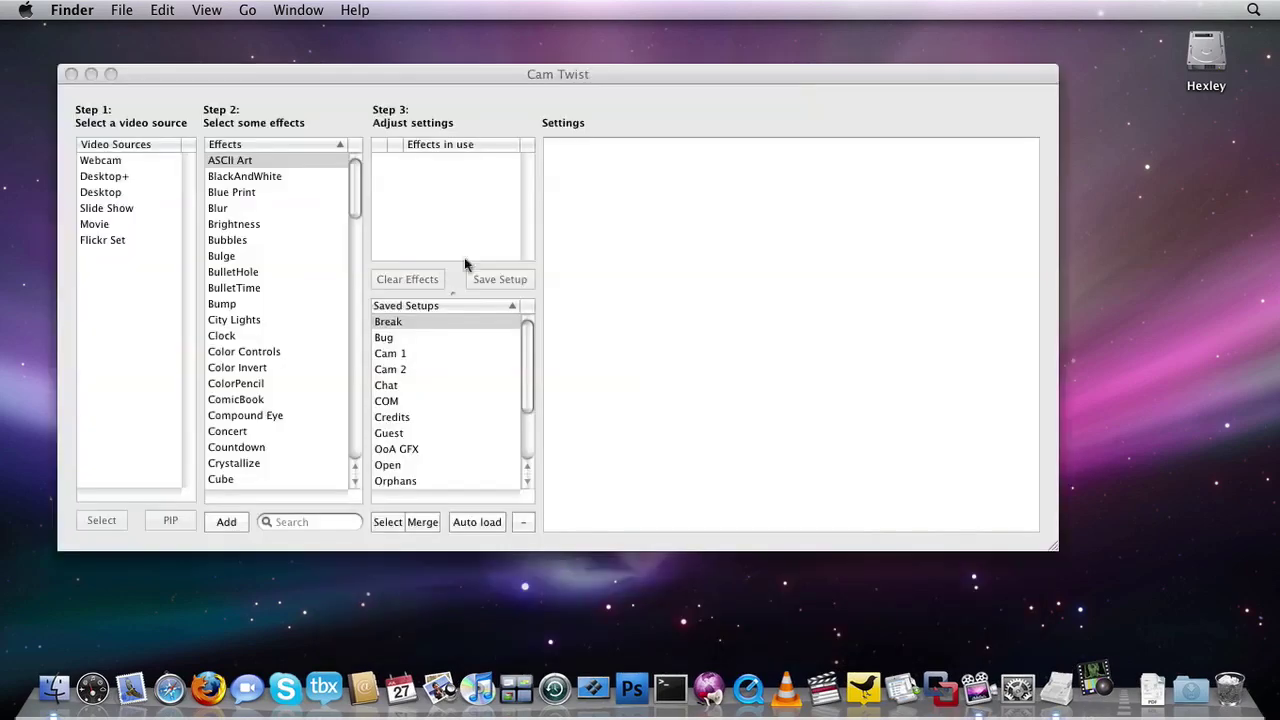
drag(528, 77, 548, 88)
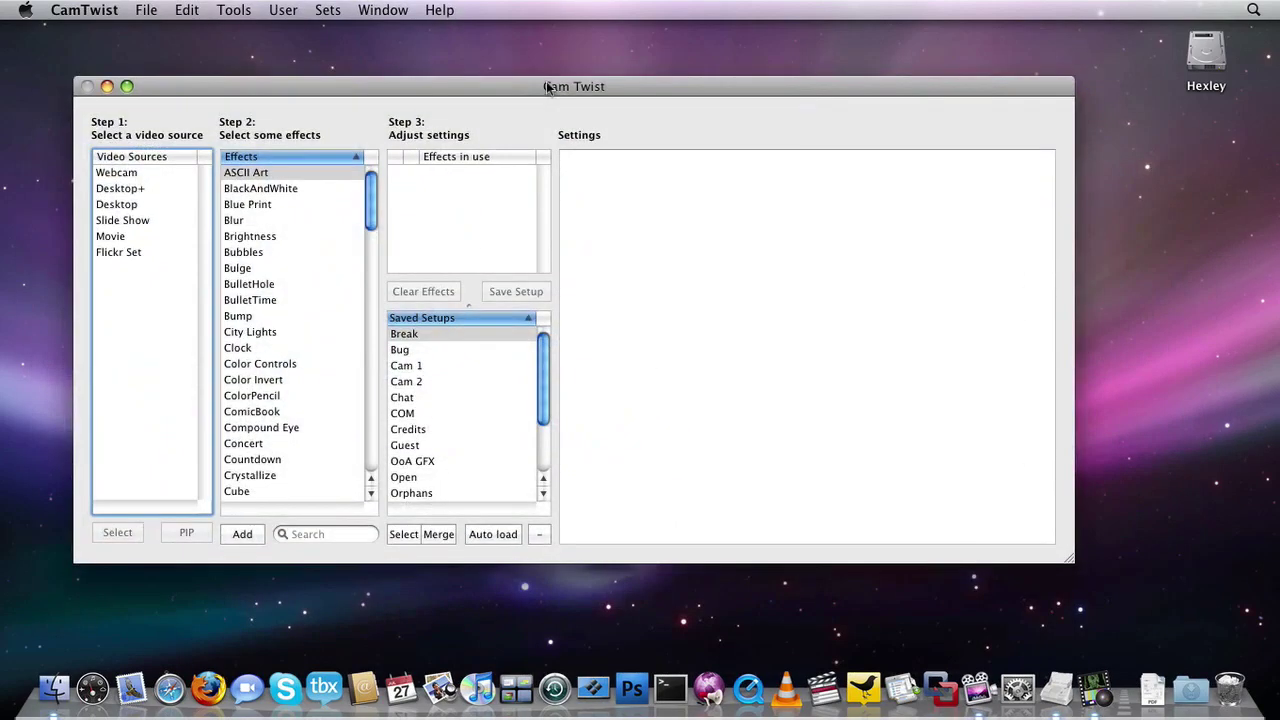
click(208, 688)
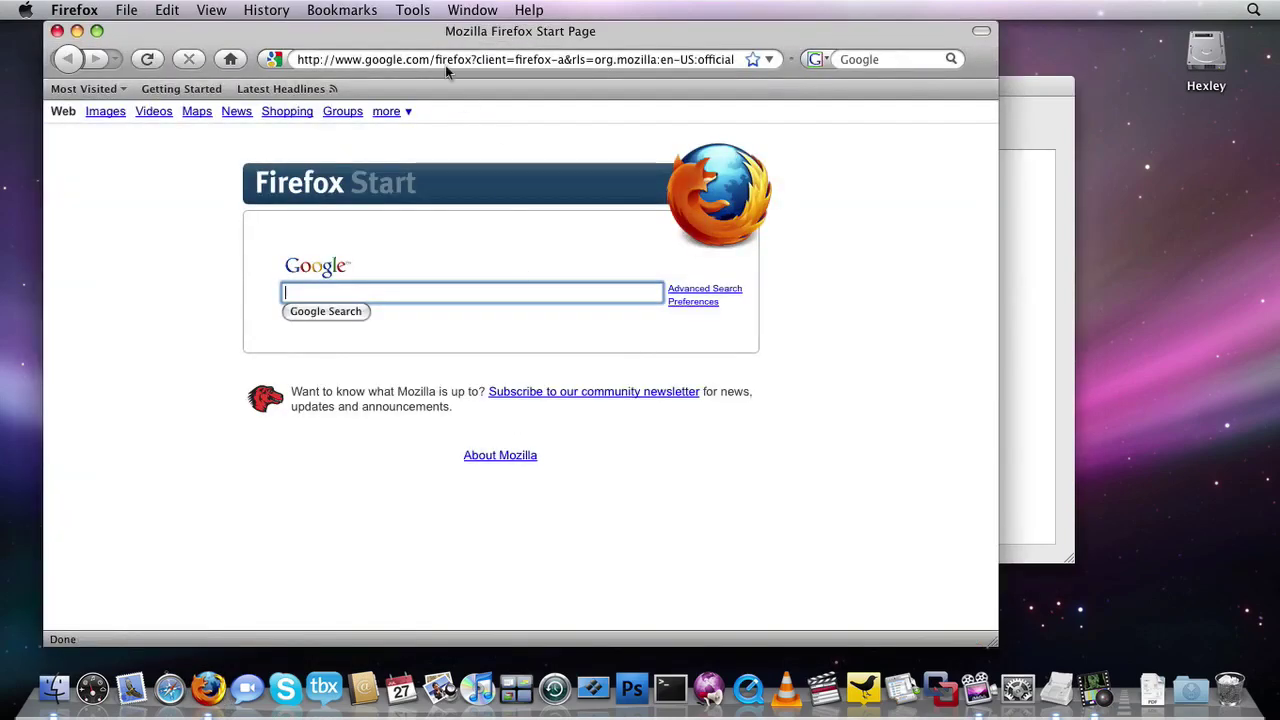
drag(440, 31, 606, 12)
click(636, 62)
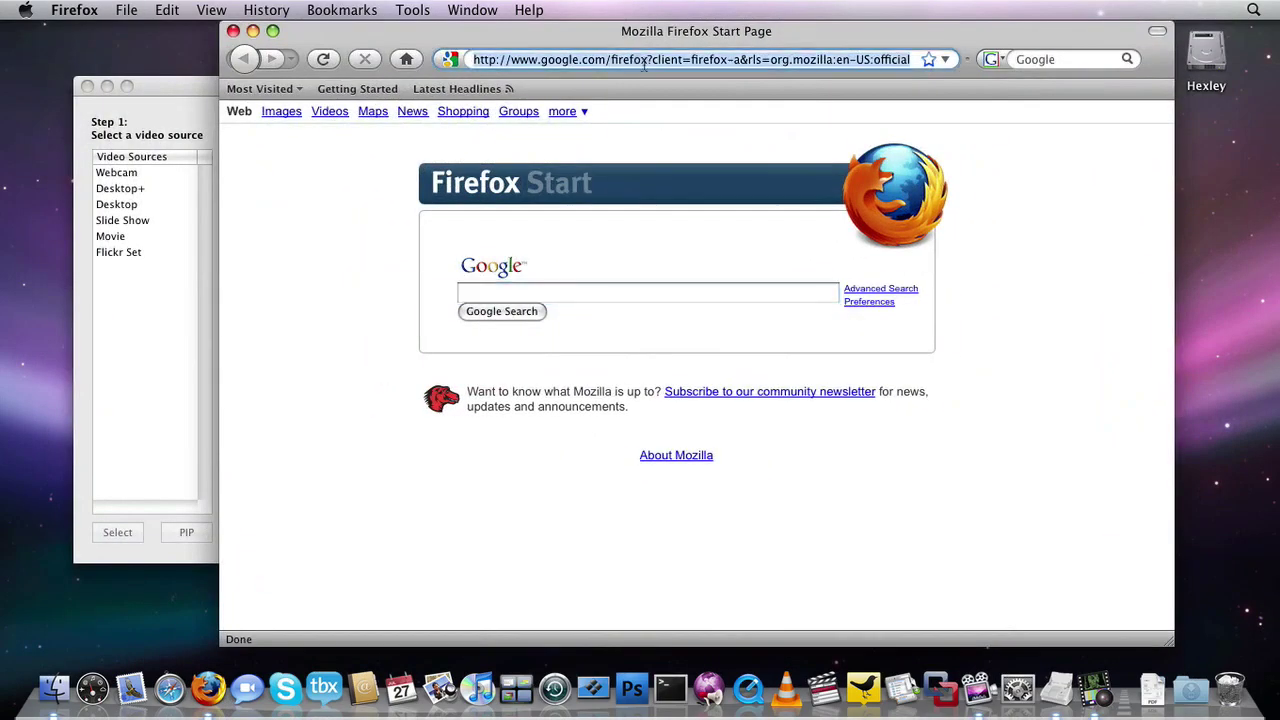
text(www.stickam.com)
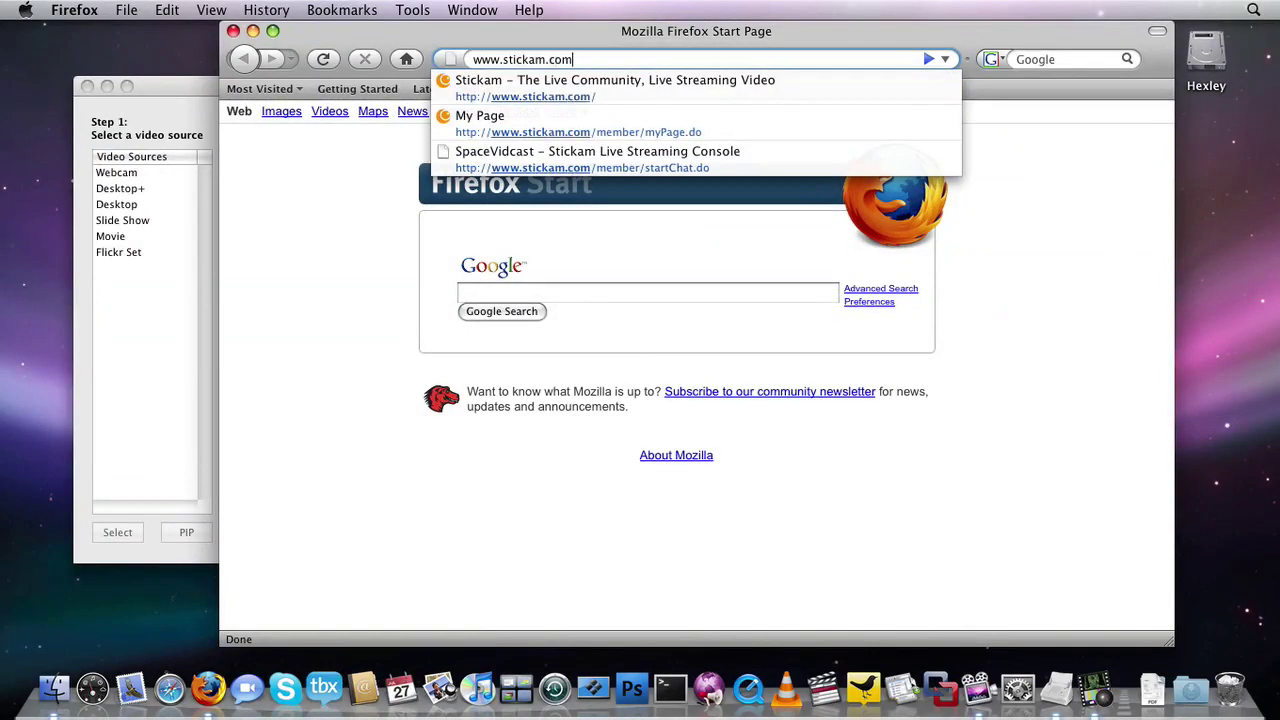
key(Return)
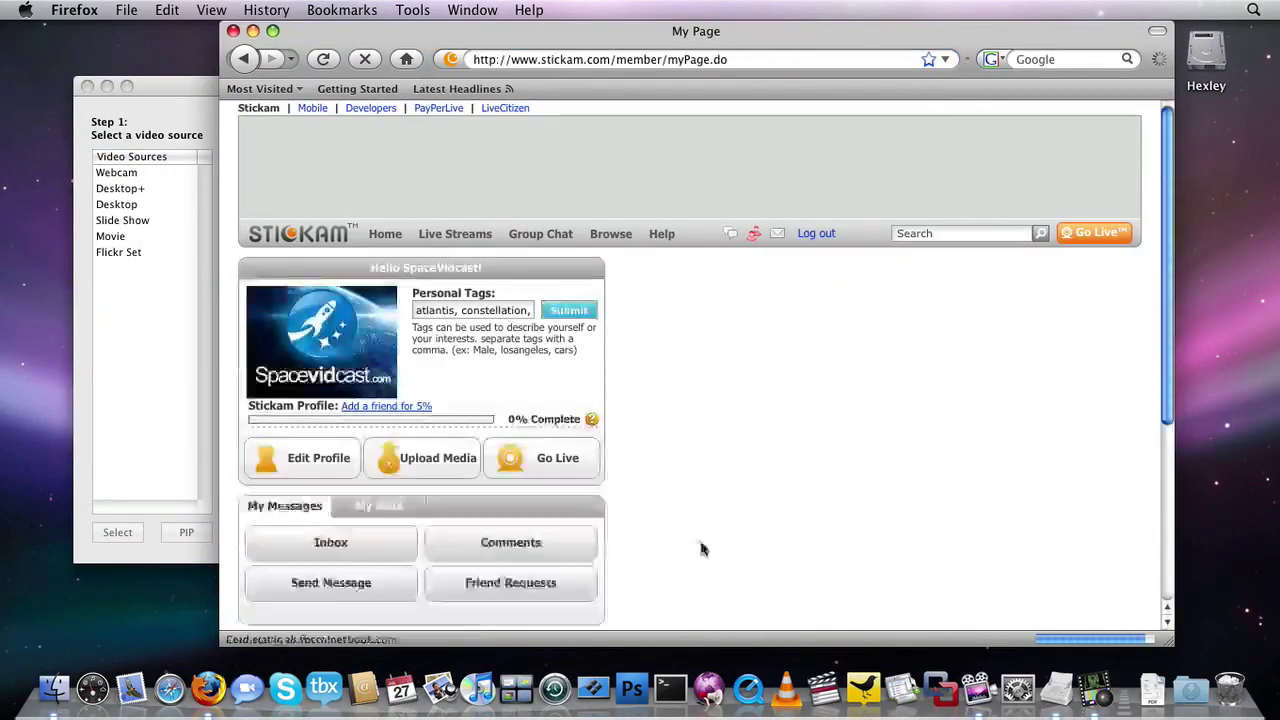
Step: Start Go Live and allow the console camera and microphone access
click(583, 466)
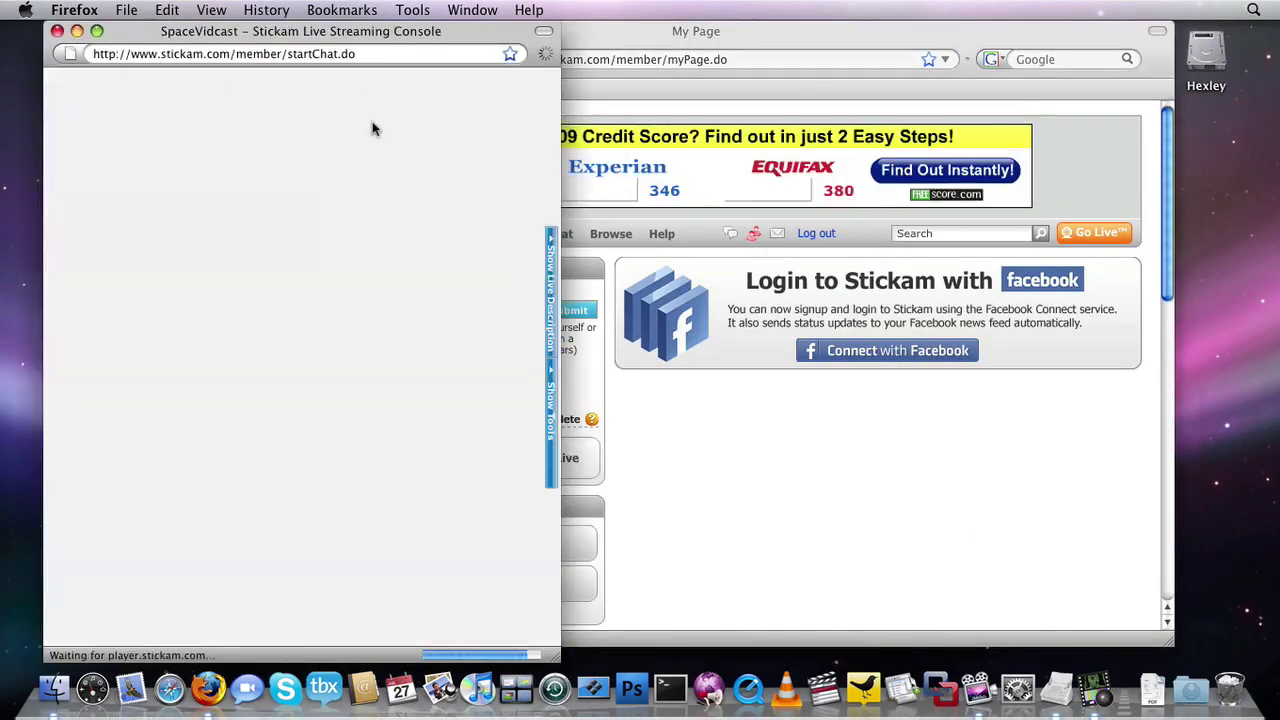
drag(295, 28, 752, 7)
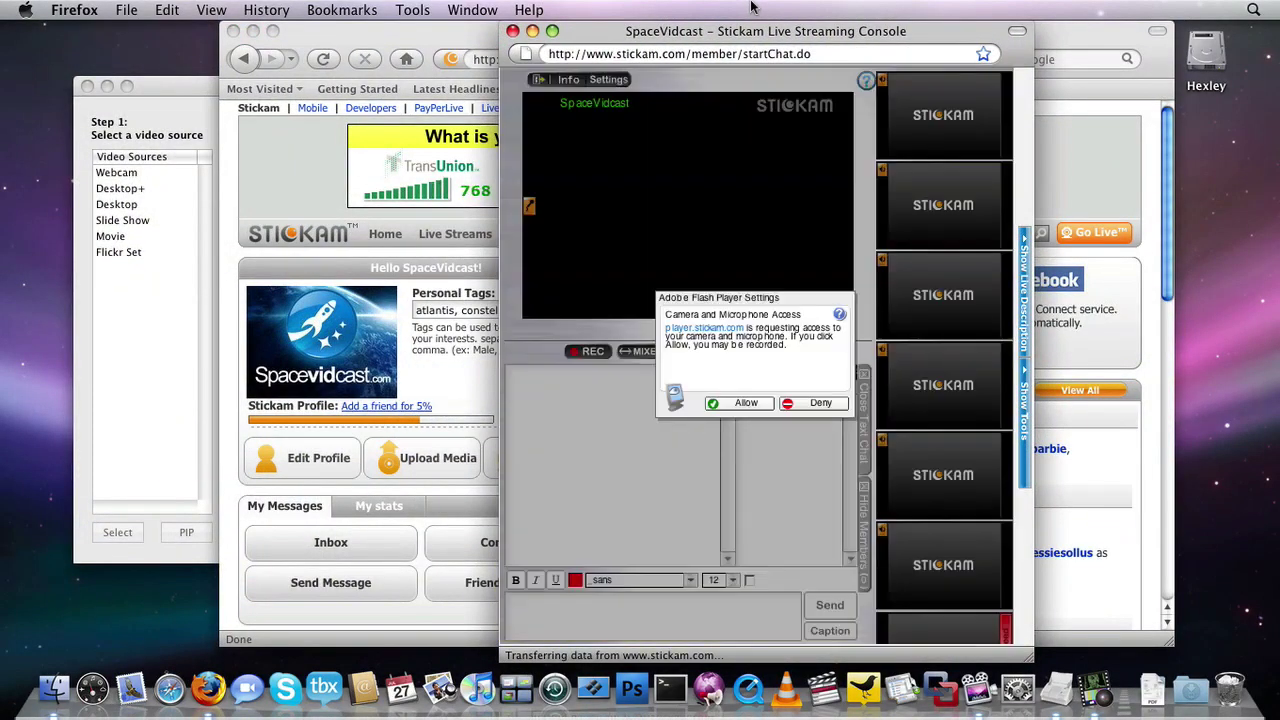
click(743, 404)
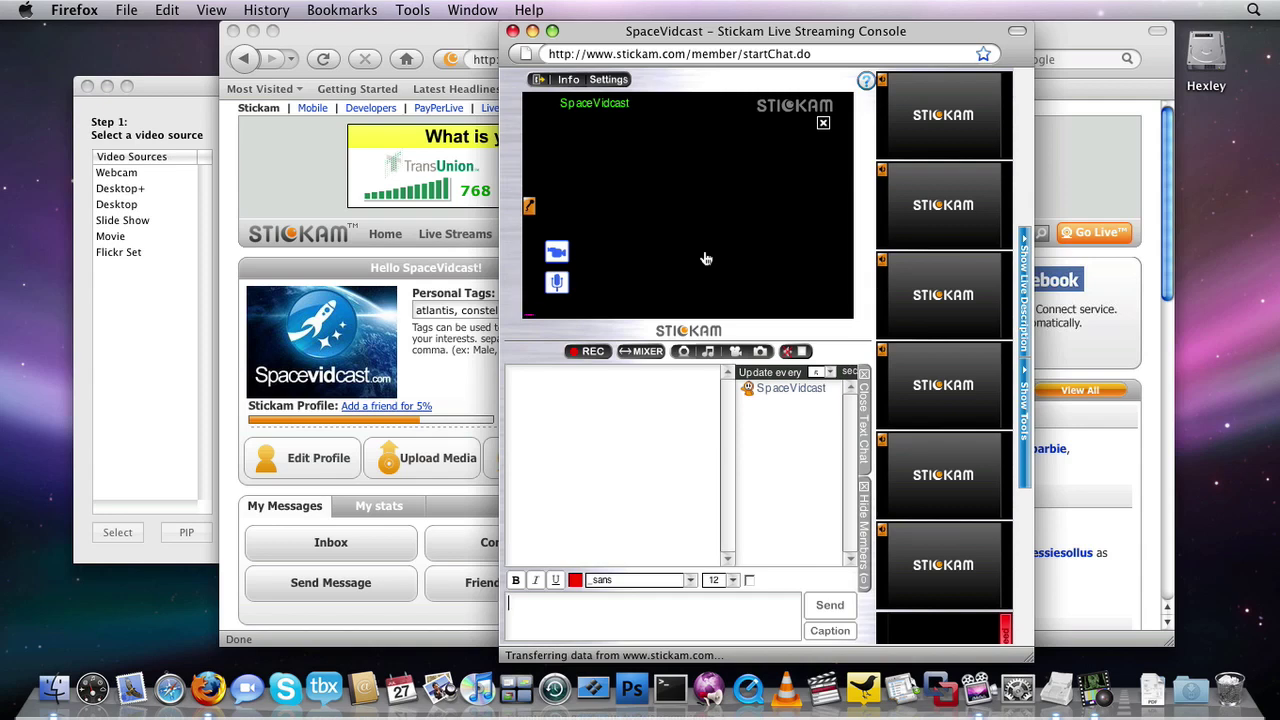
Step: Set Webcam as CamTwist's video source, add the Bubbles effect, and close the preview
click(192, 292)
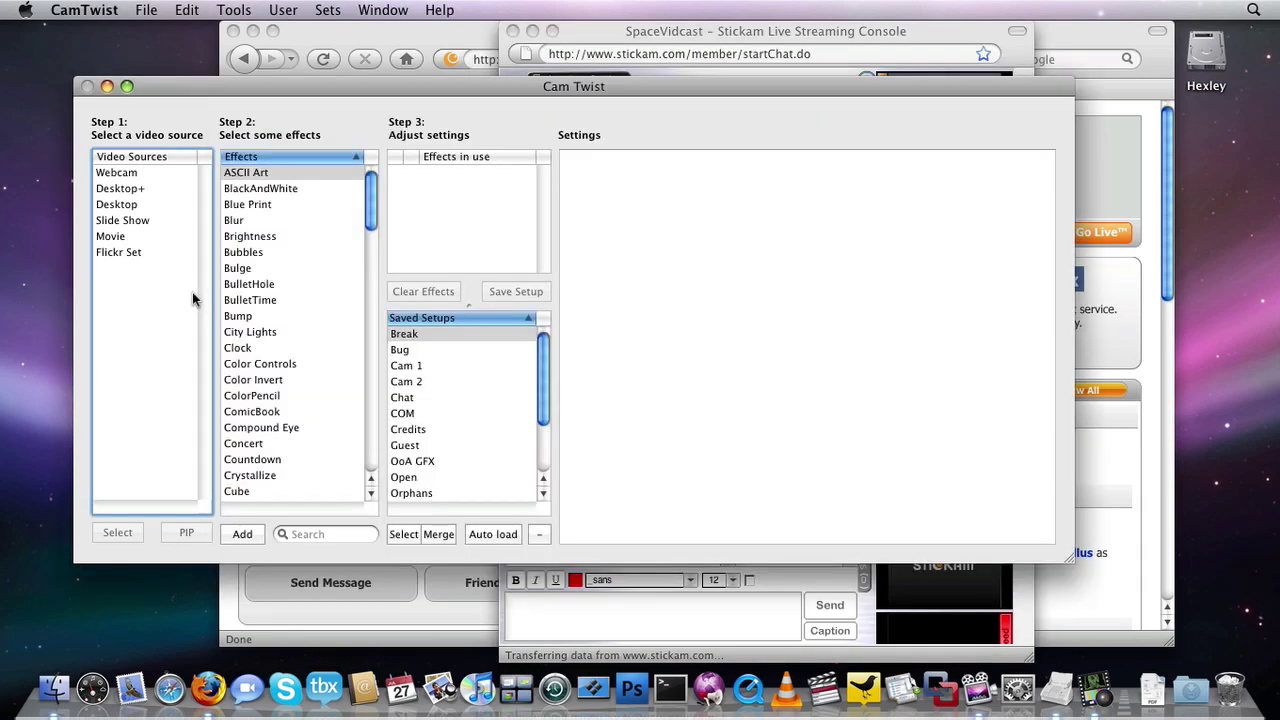
double_click(165, 175)
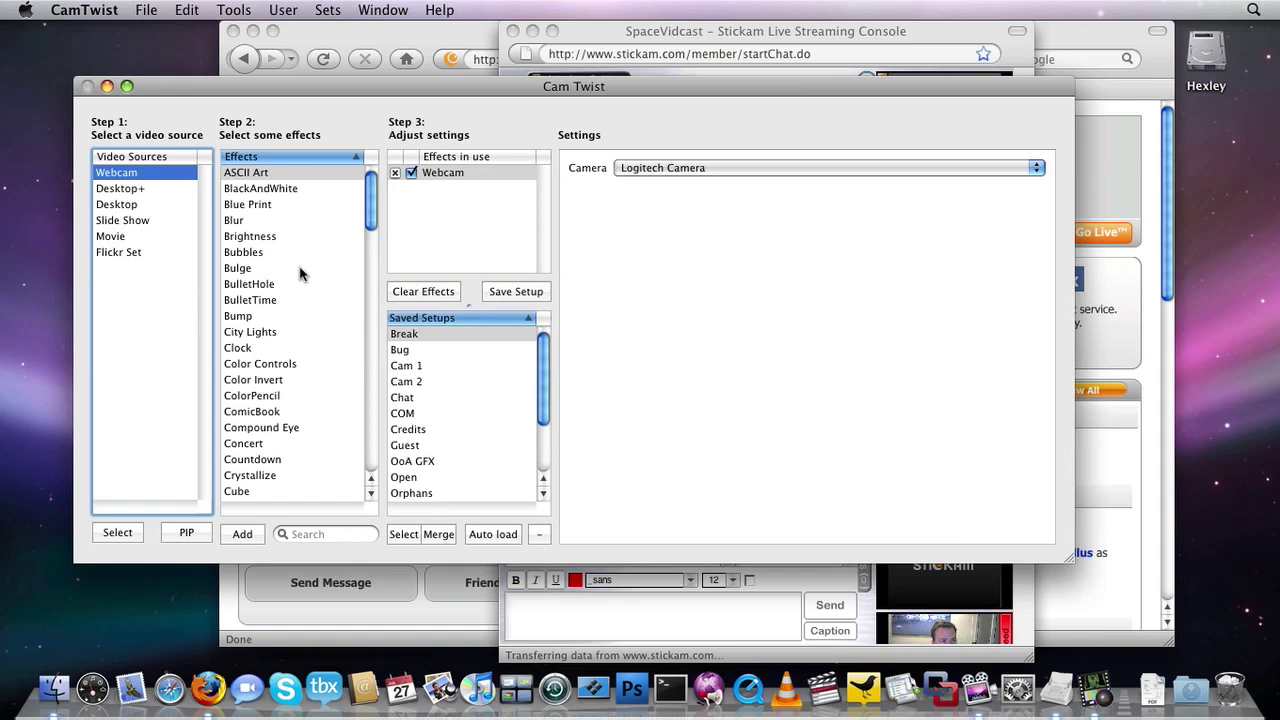
double_click(270, 255)
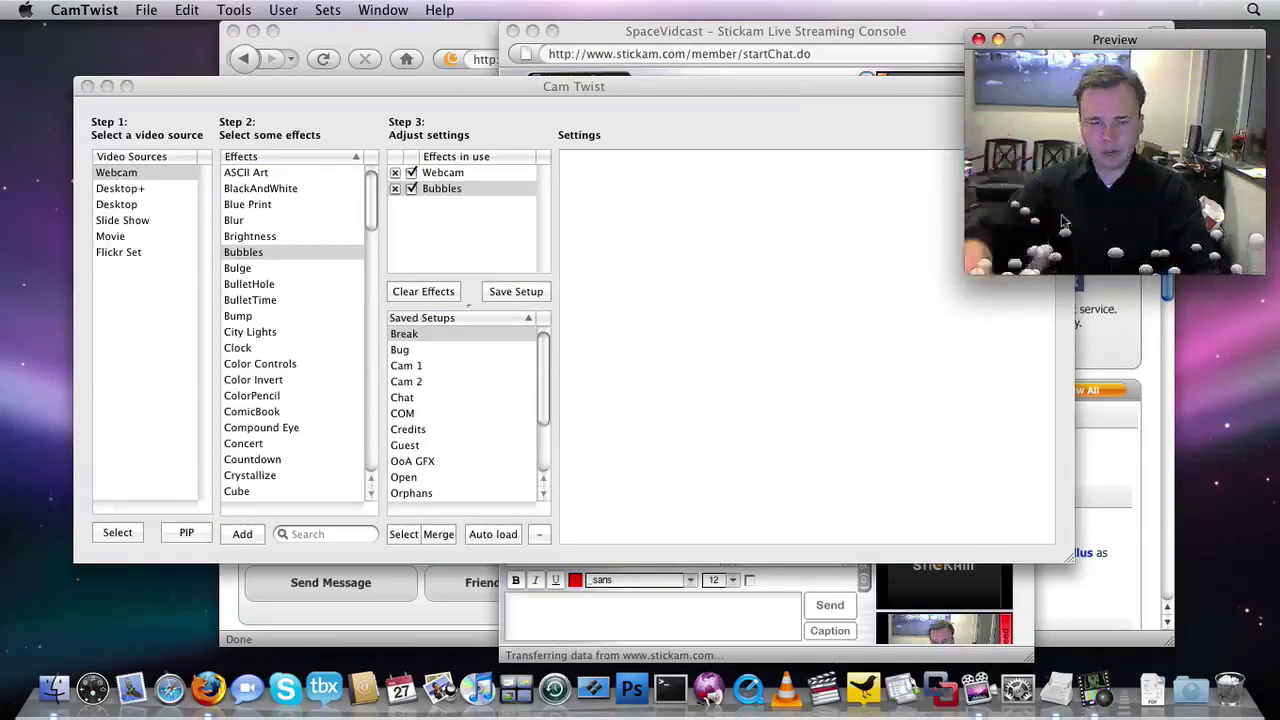
click(1107, 190)
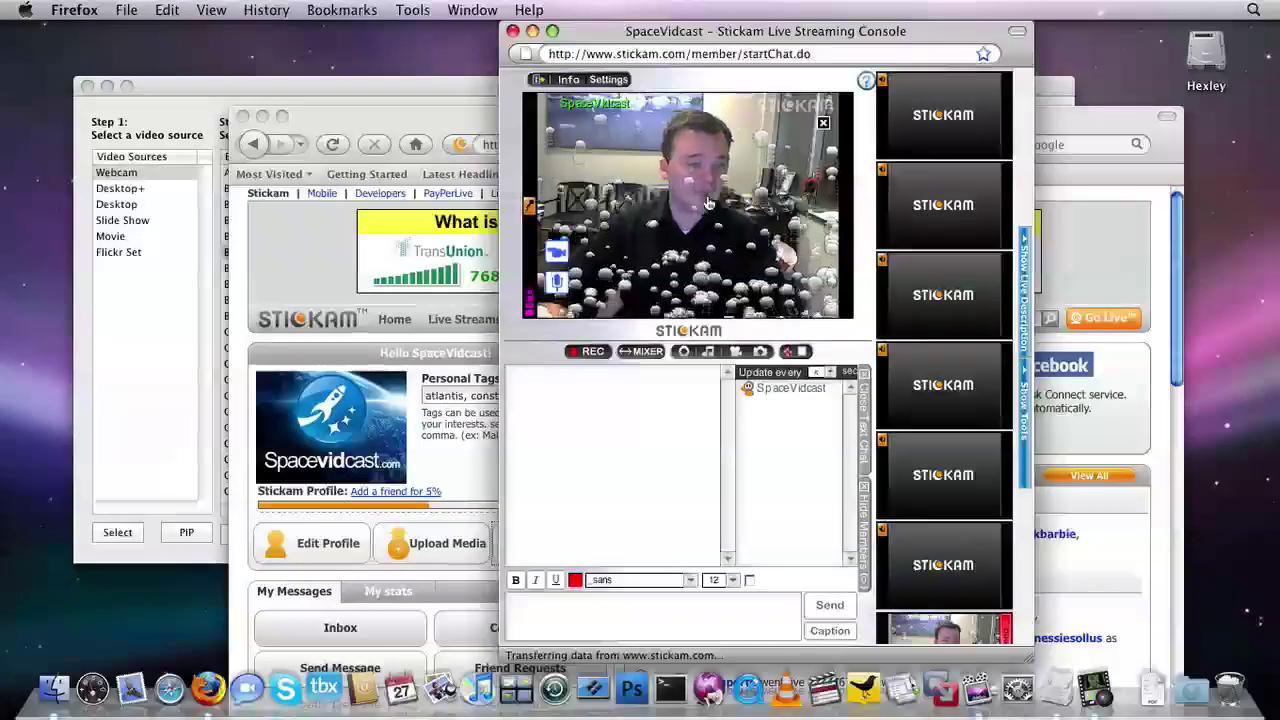
Step: Open Flash Player's camera settings and try Blackmagic 2K as the camera
right_click(705, 204)
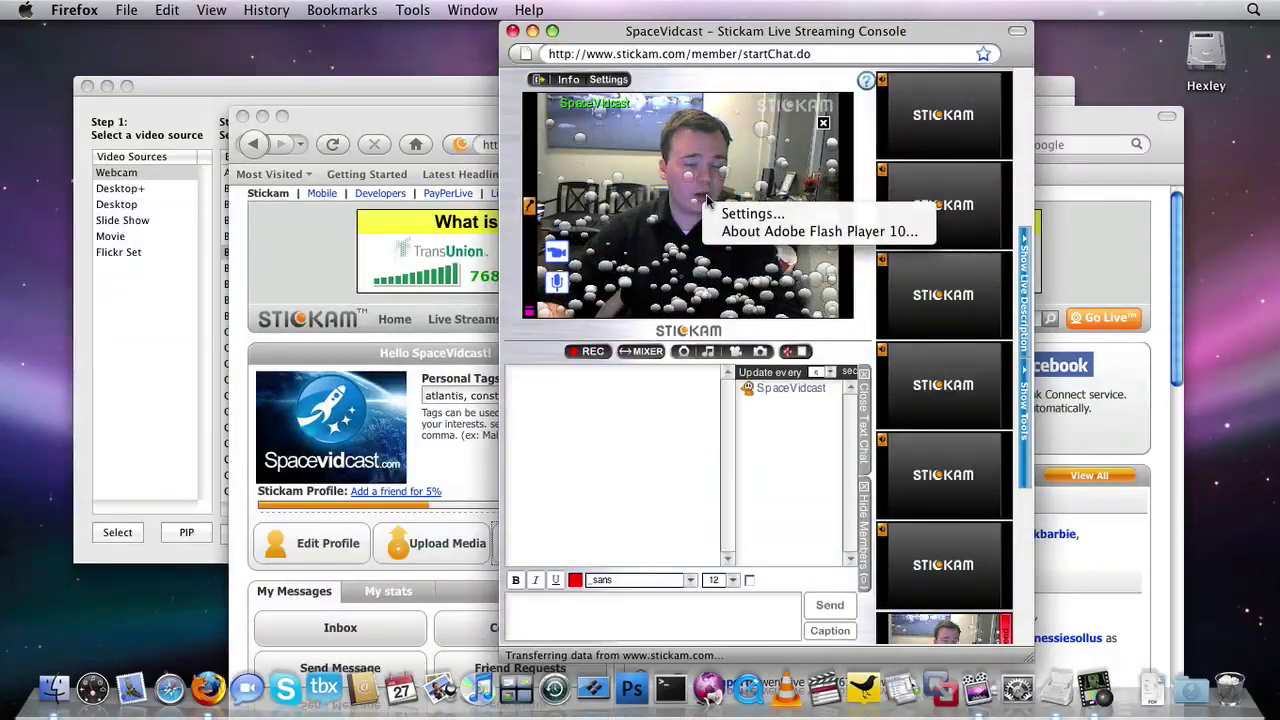
click(785, 221)
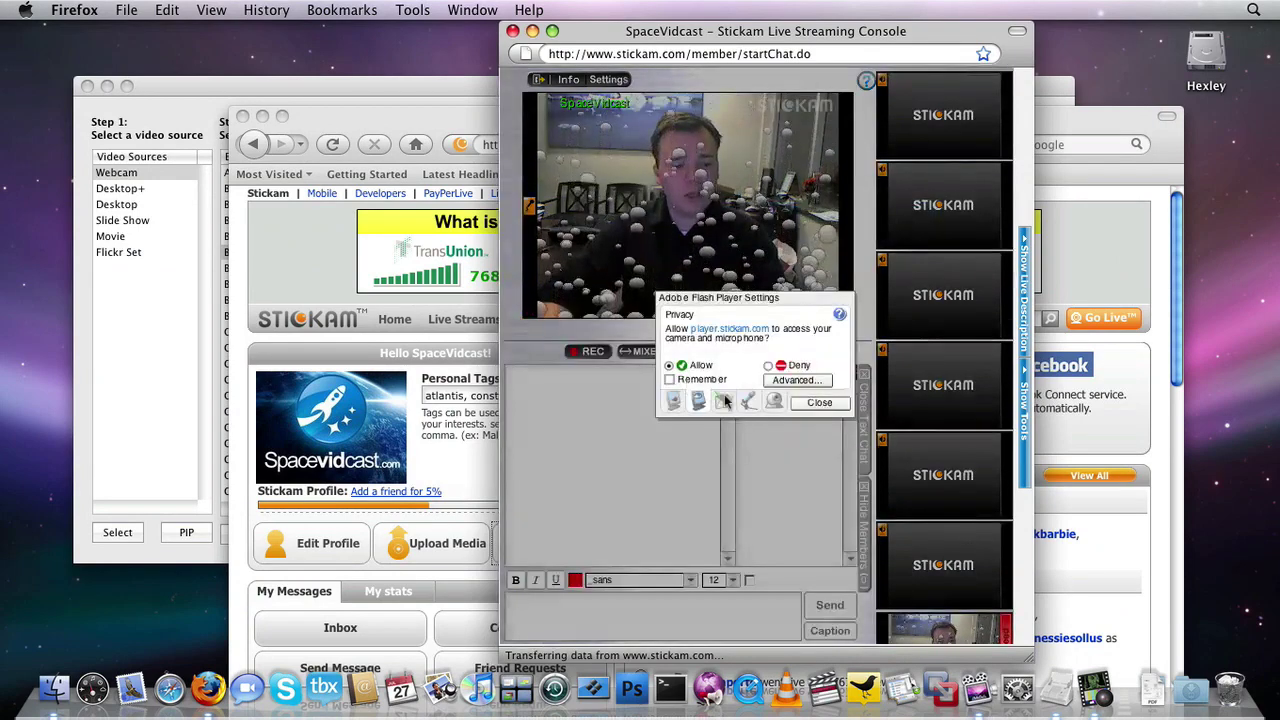
click(775, 401)
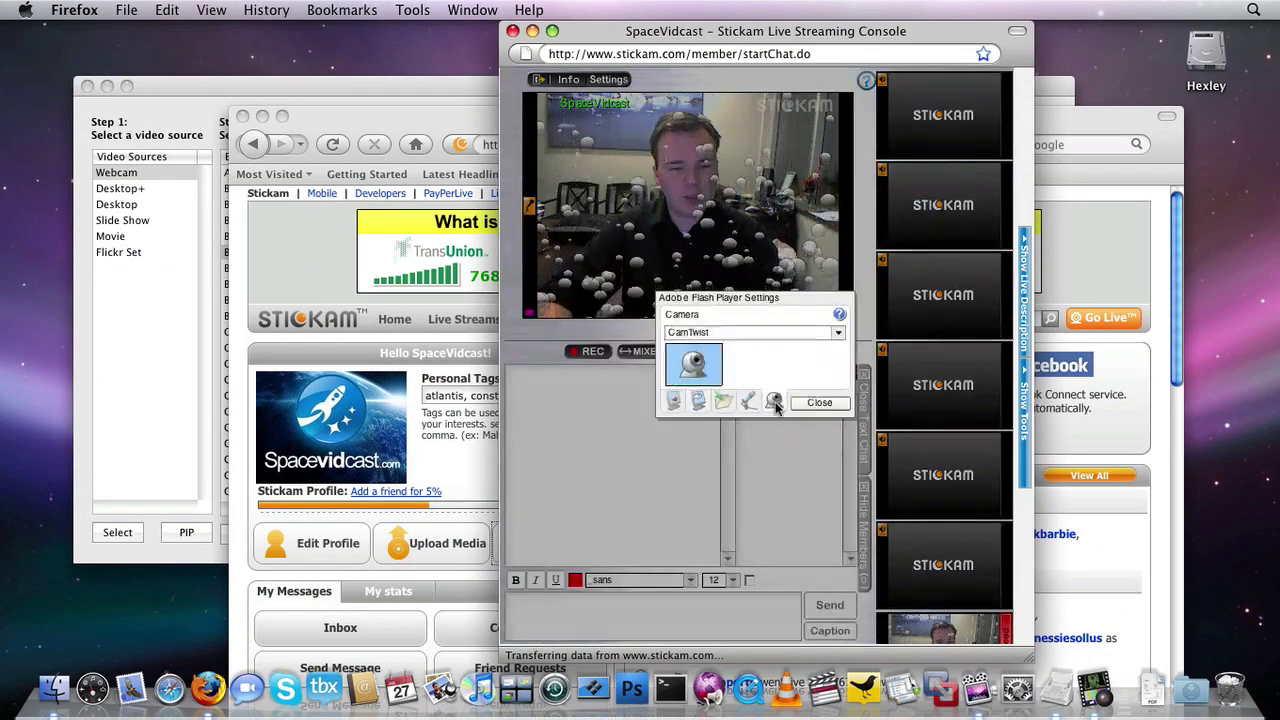
click(839, 334)
click(828, 347)
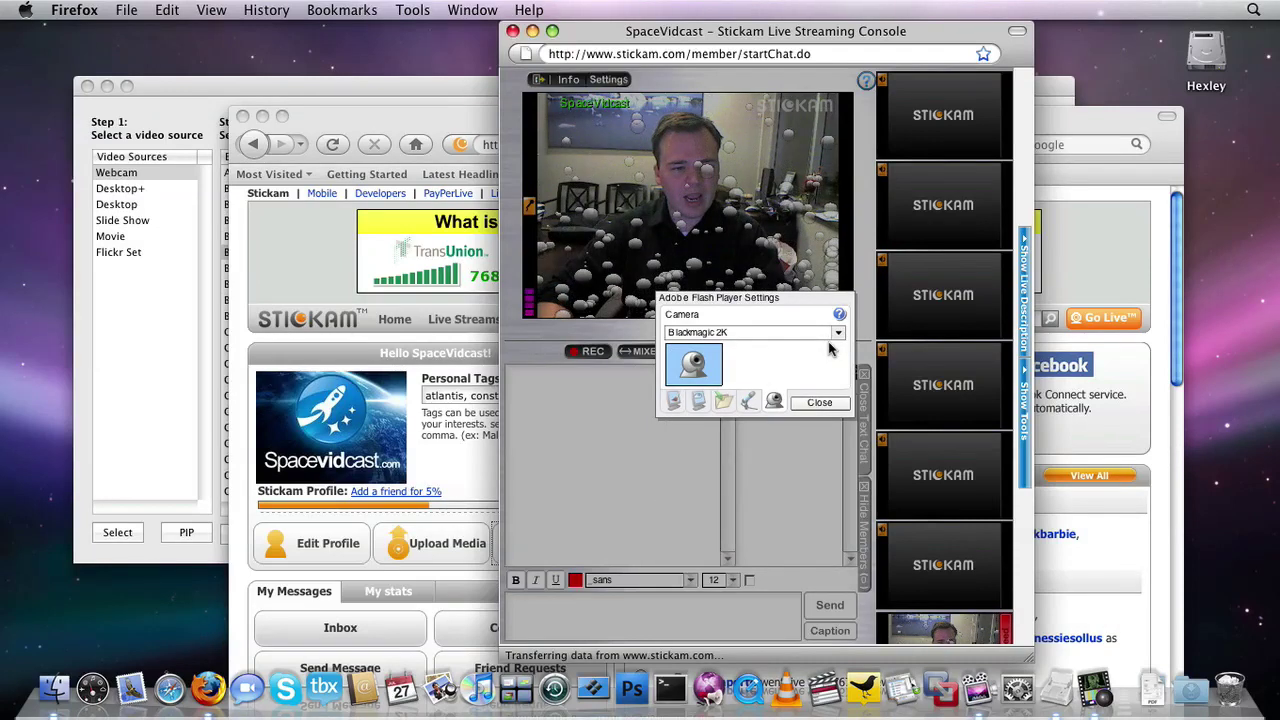
Step: Try USB Video Class Video, then settle on CamTwist and close the settings
click(837, 335)
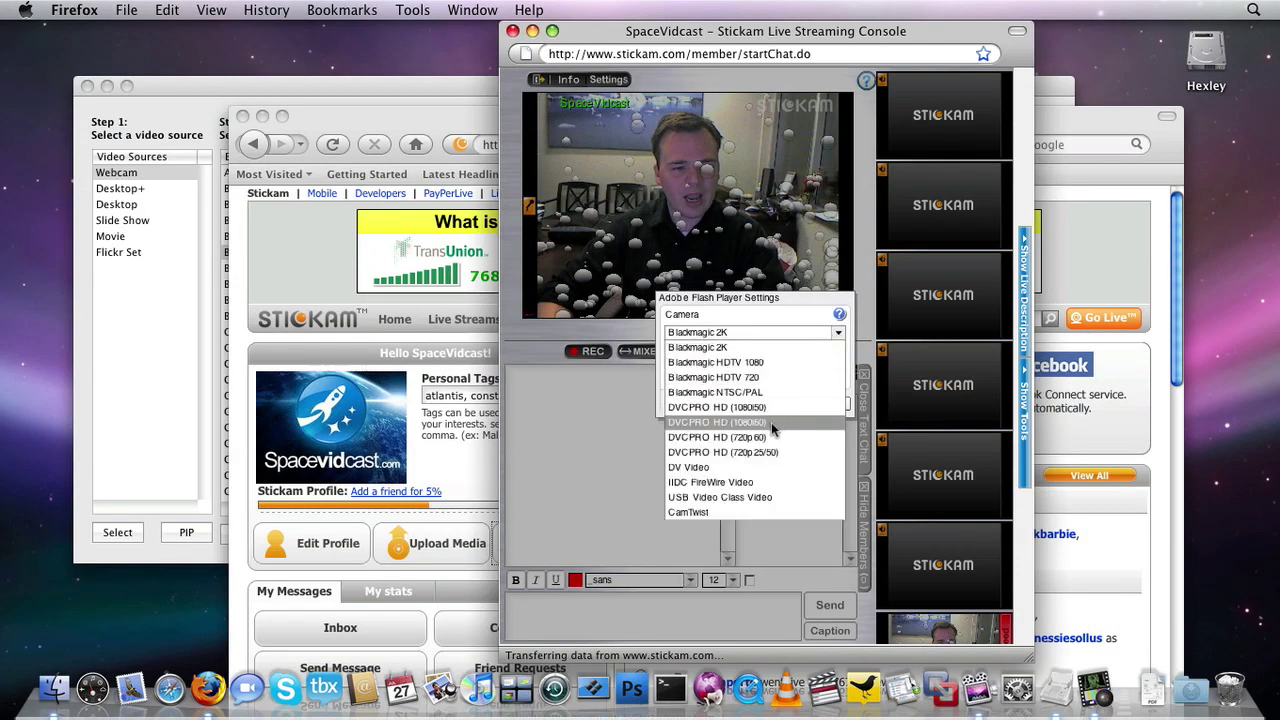
click(769, 497)
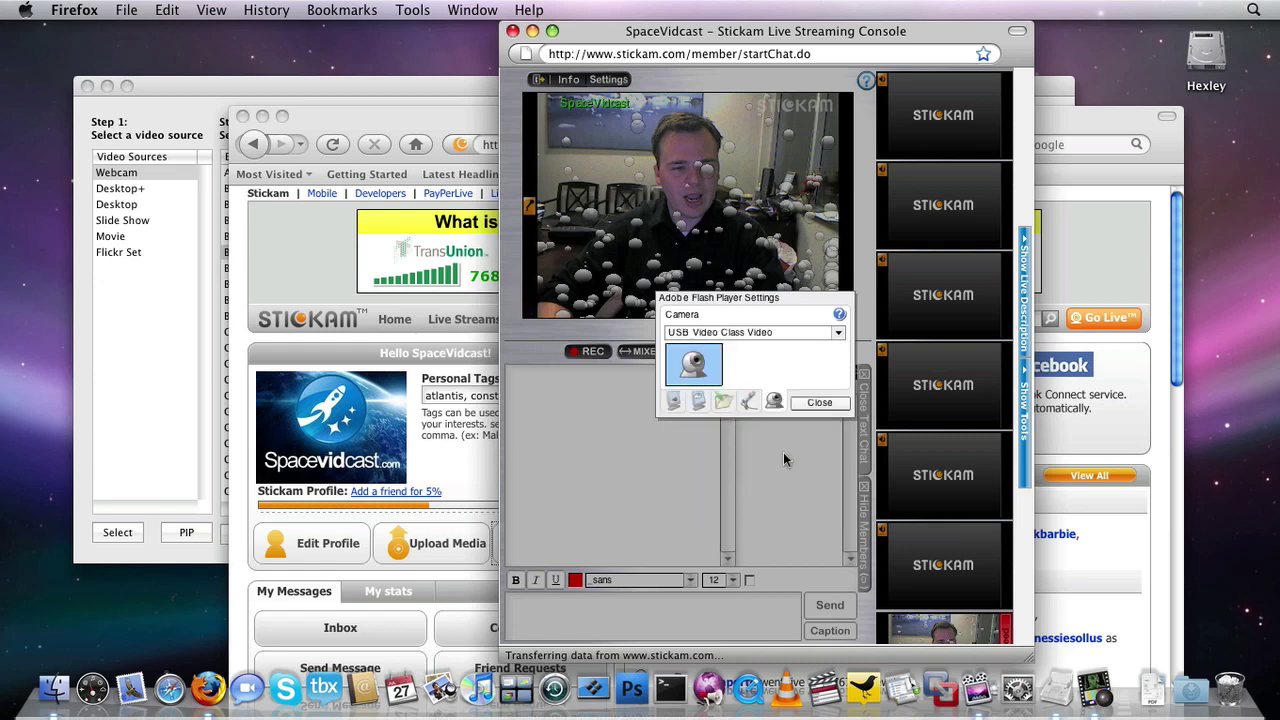
click(838, 336)
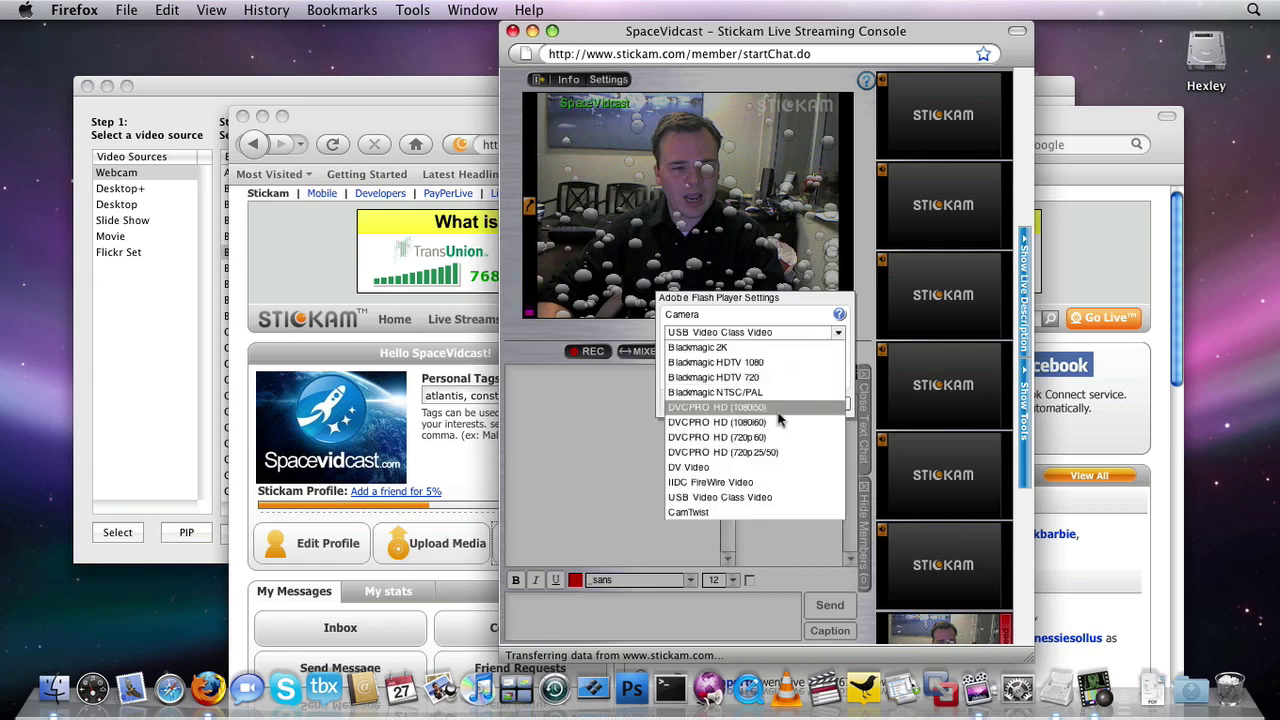
click(700, 513)
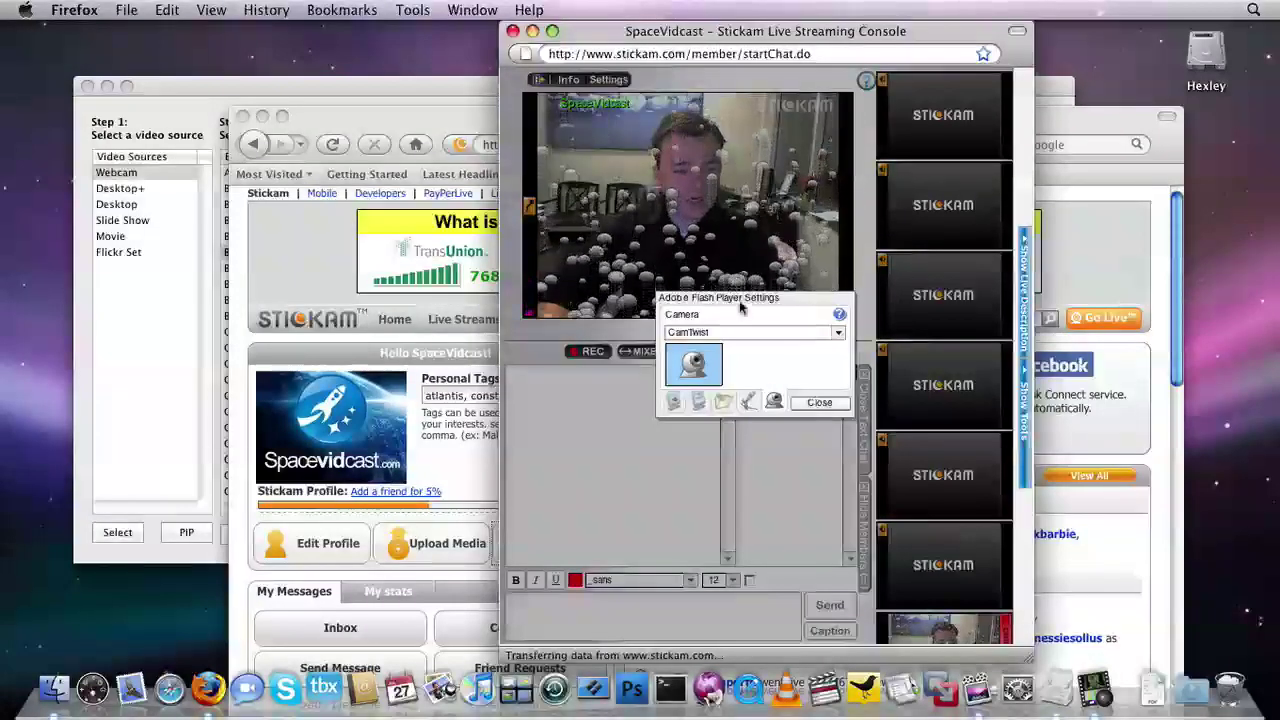
click(819, 402)
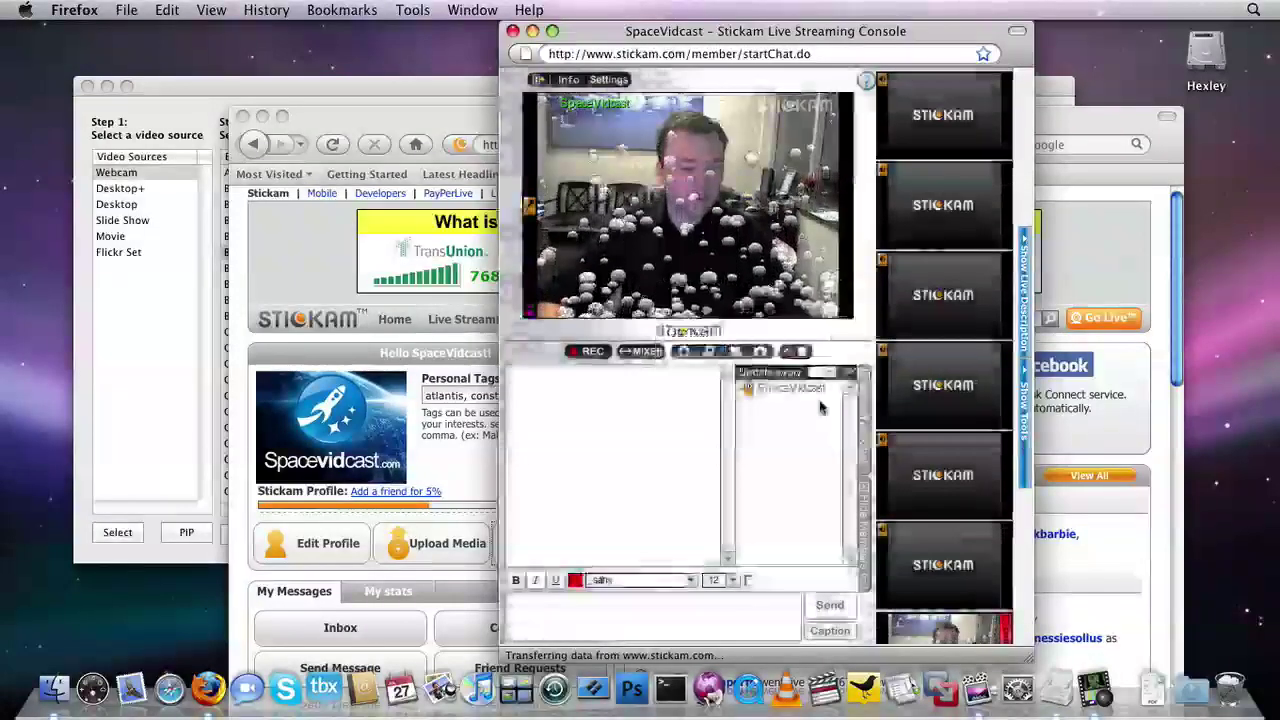
Step: Close the Stickam console, hide Firefox, and open the Applications folder on Hexley
key(super+w)
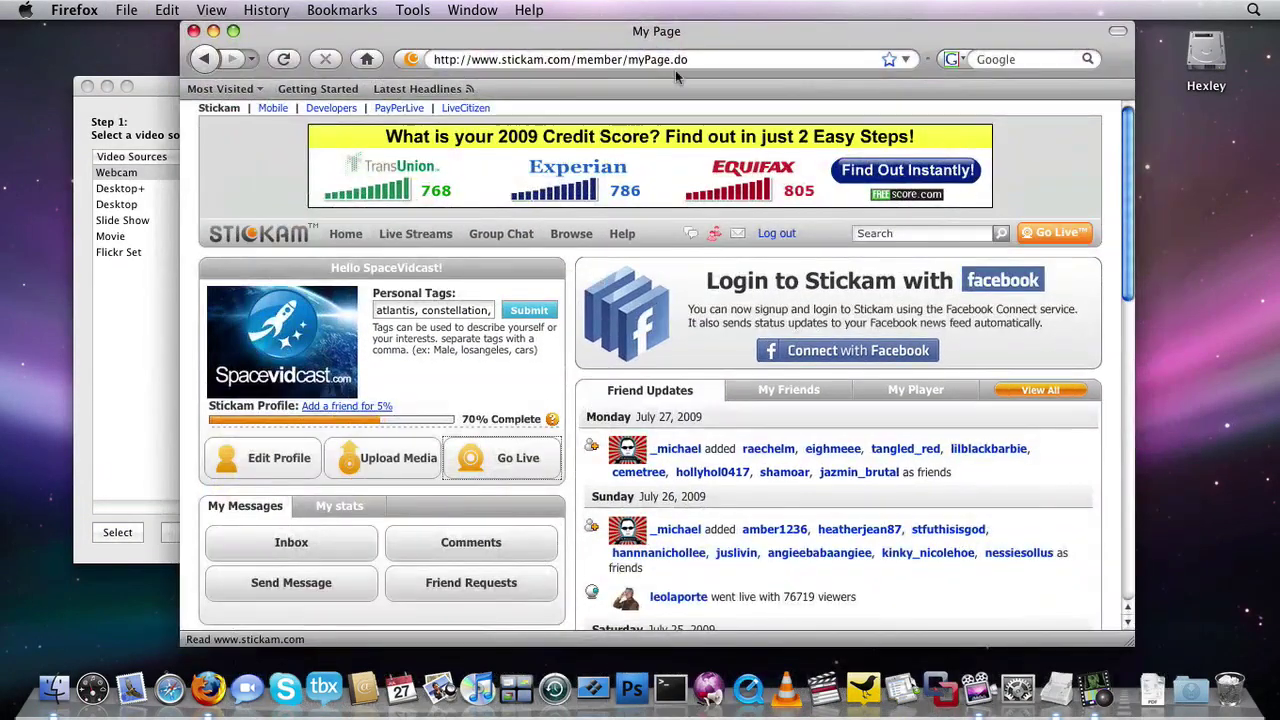
key(super+h)
double_click(1197, 54)
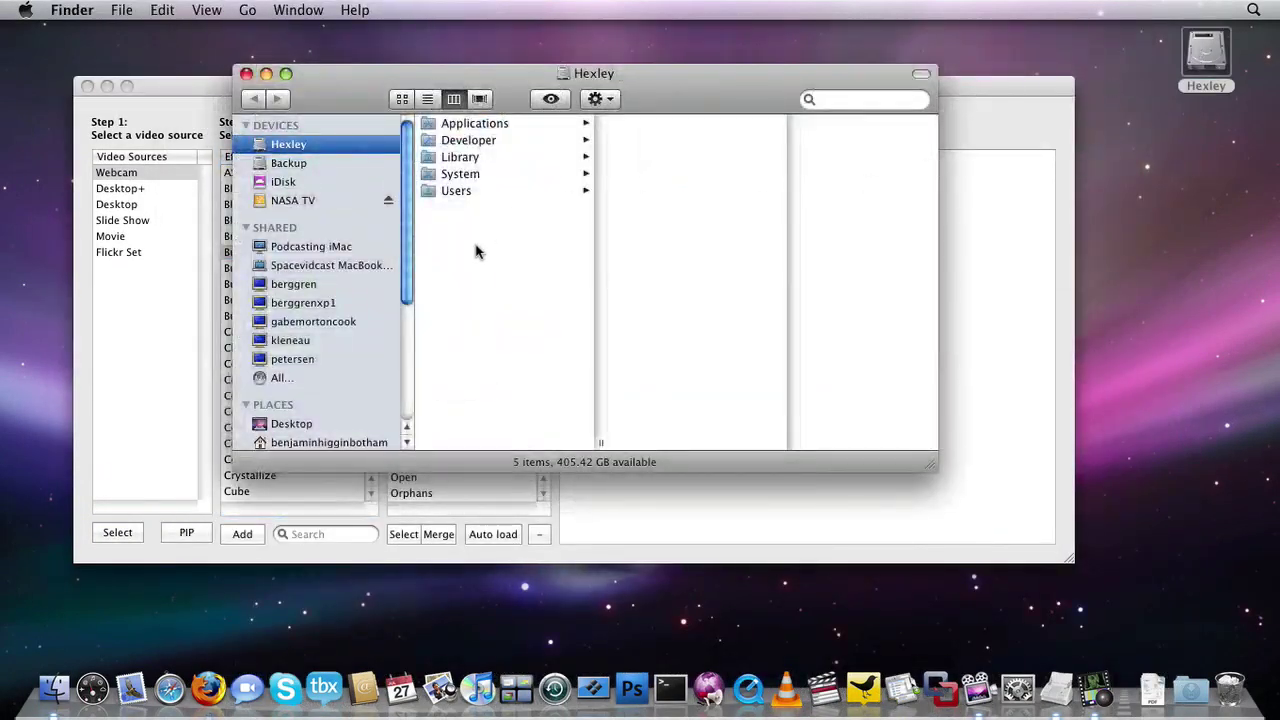
scroll(330, 375, down, 5)
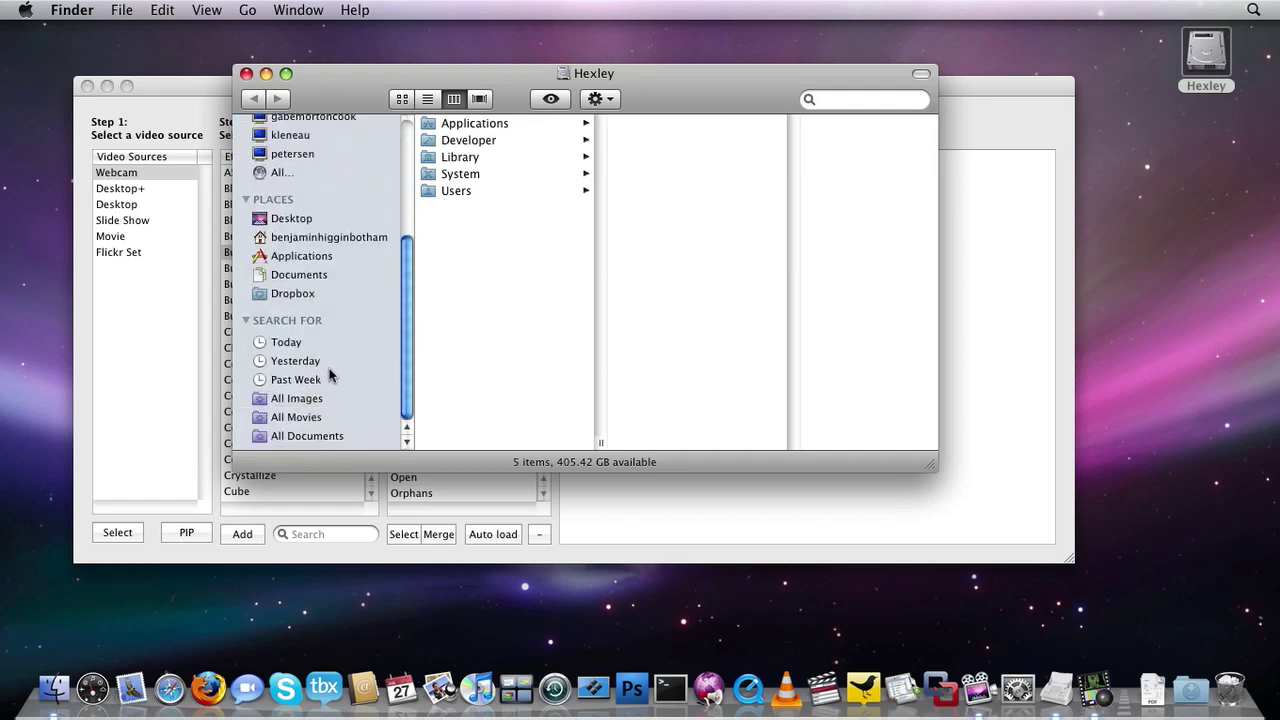
scroll(332, 372, up, 10)
scroll(333, 372, down, 3)
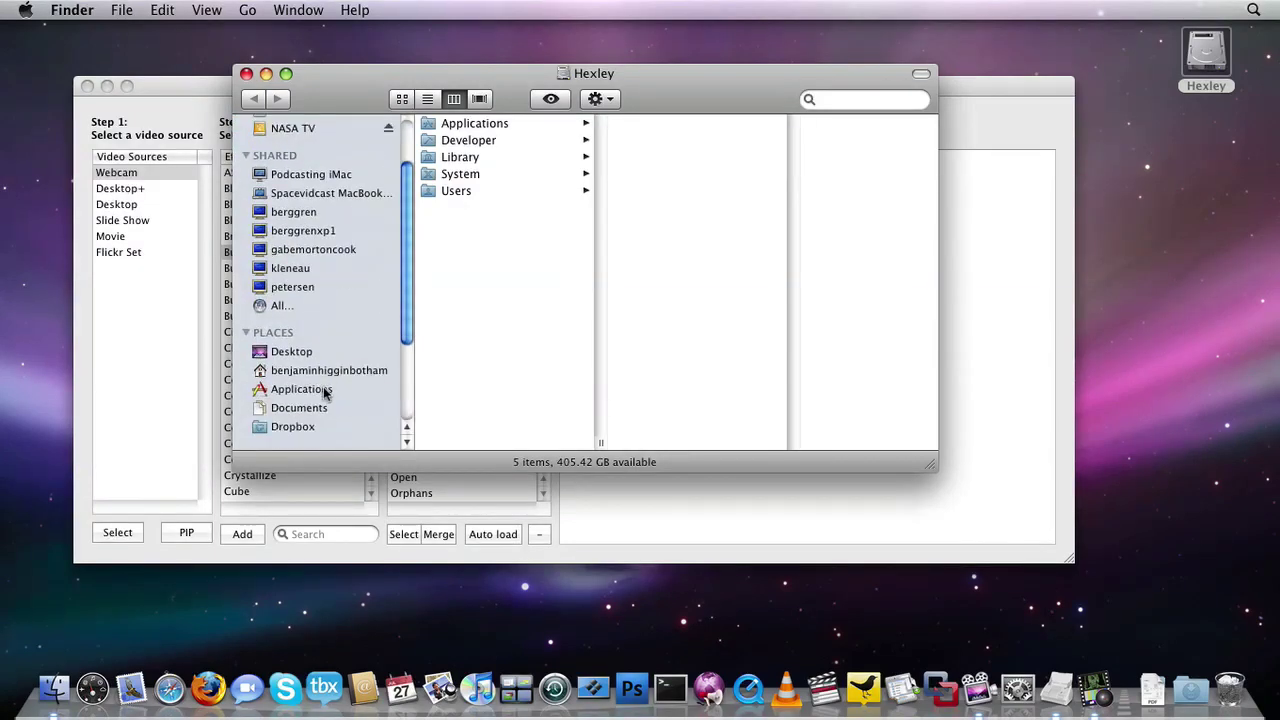
click(324, 391)
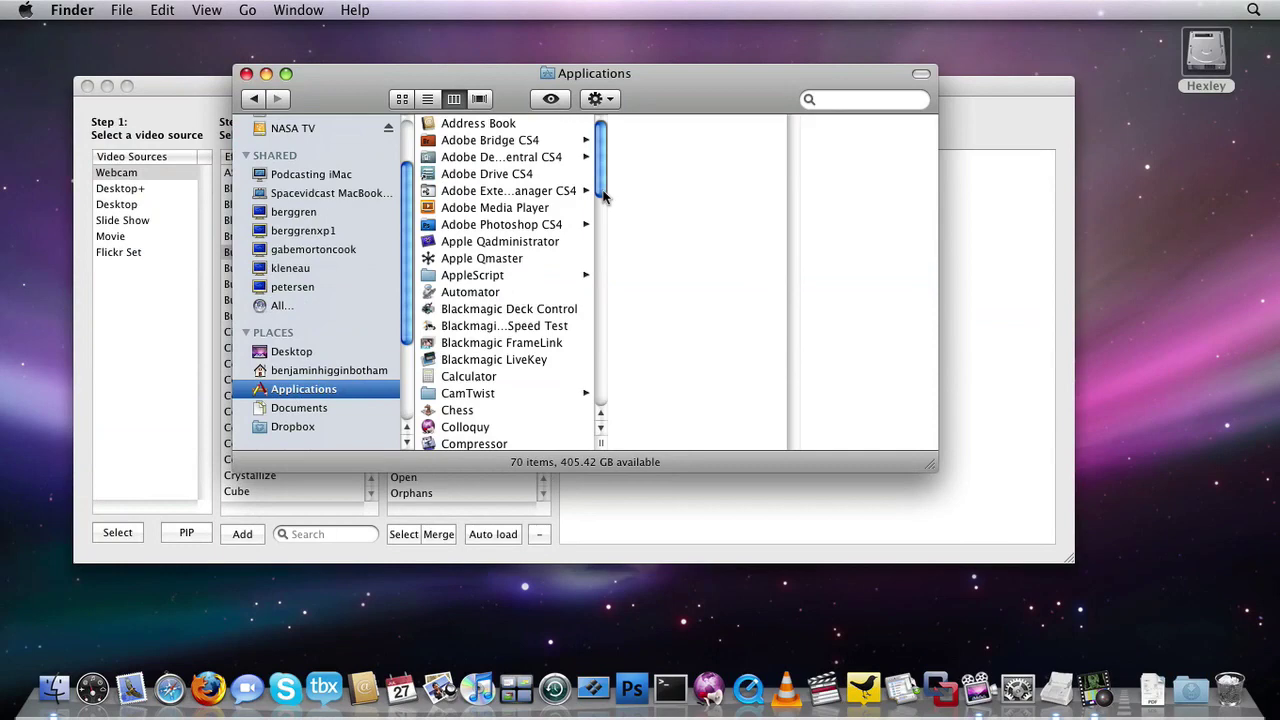
drag(601, 158, 601, 318)
Step: View Safari's Get Info details, then close the Info window
click(487, 326)
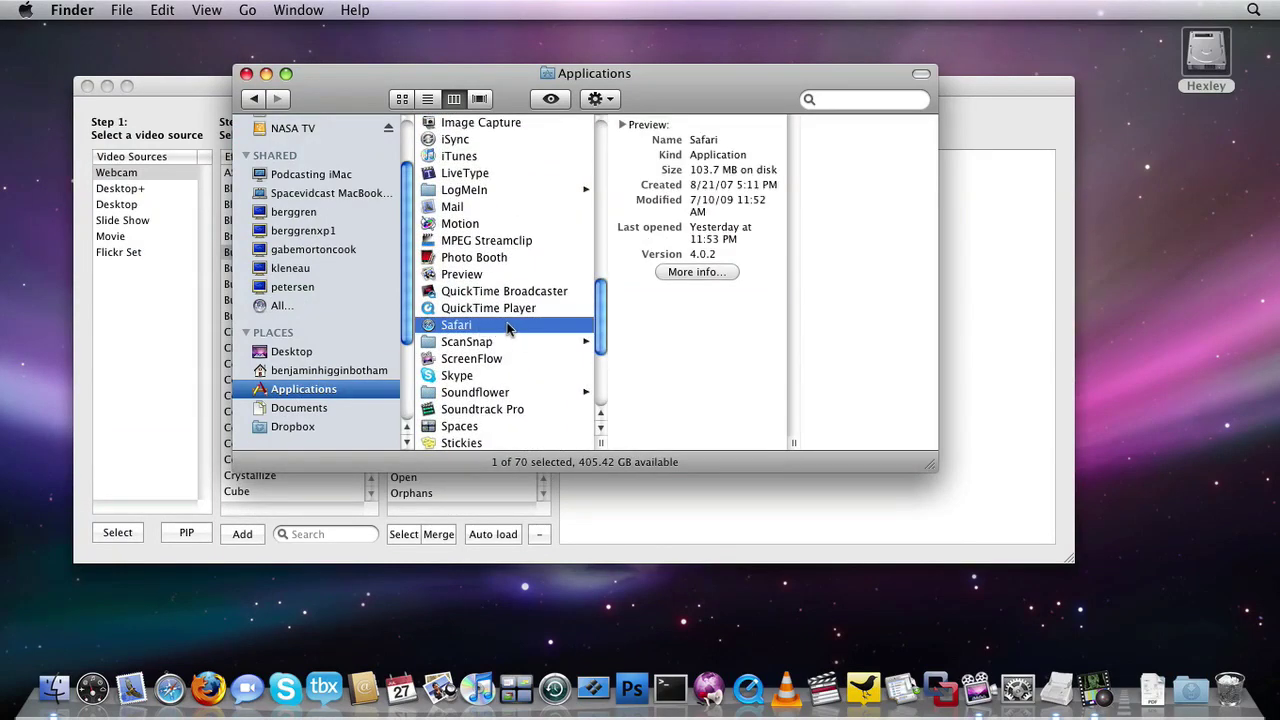
right_click(507, 330)
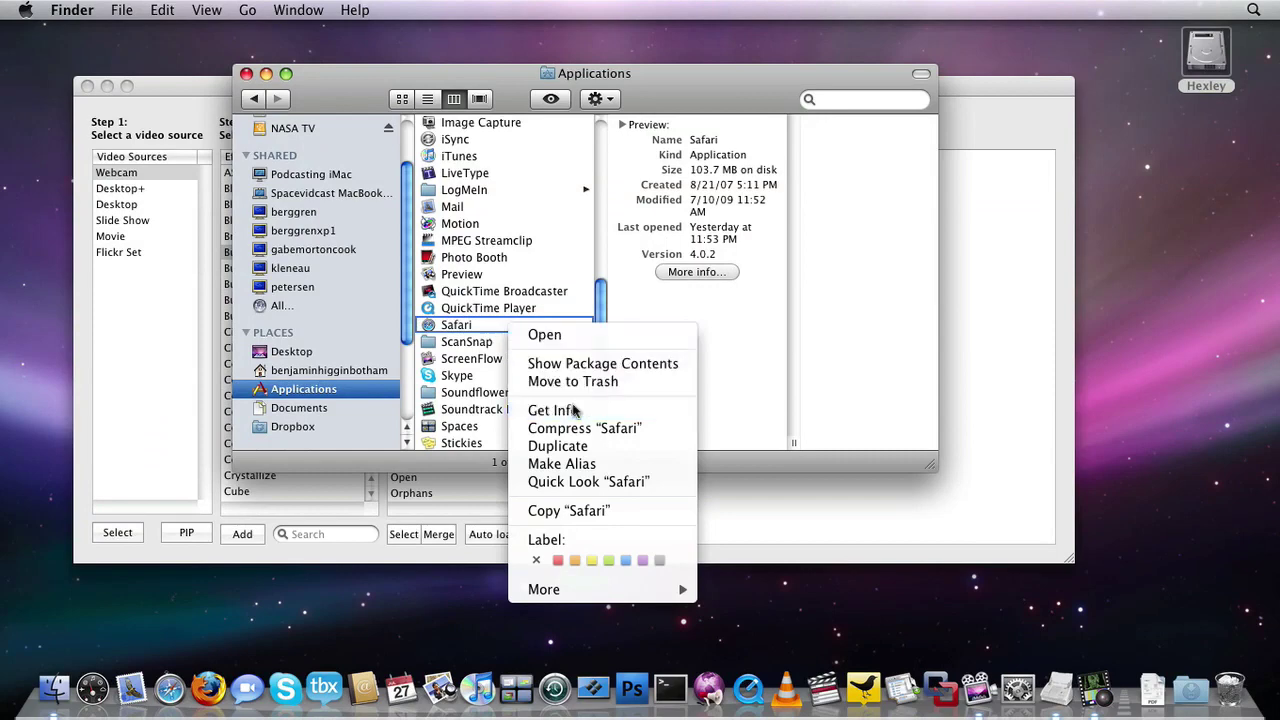
click(570, 410)
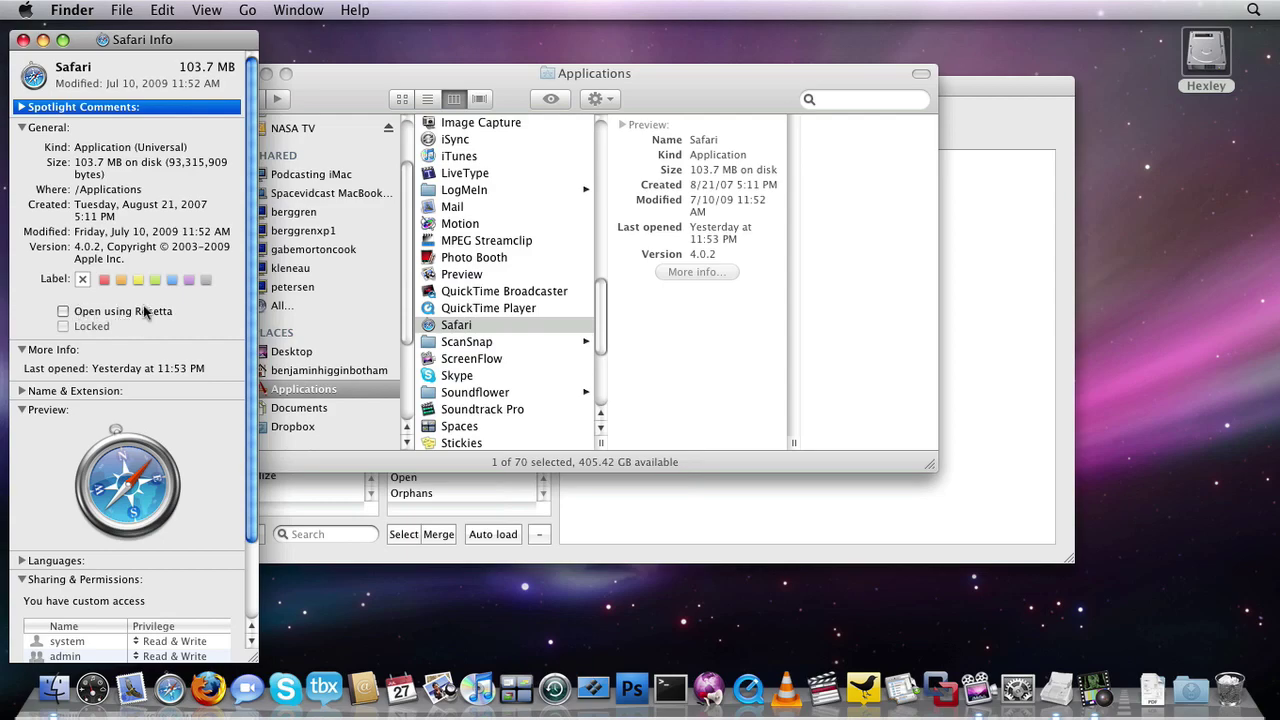
click(23, 40)
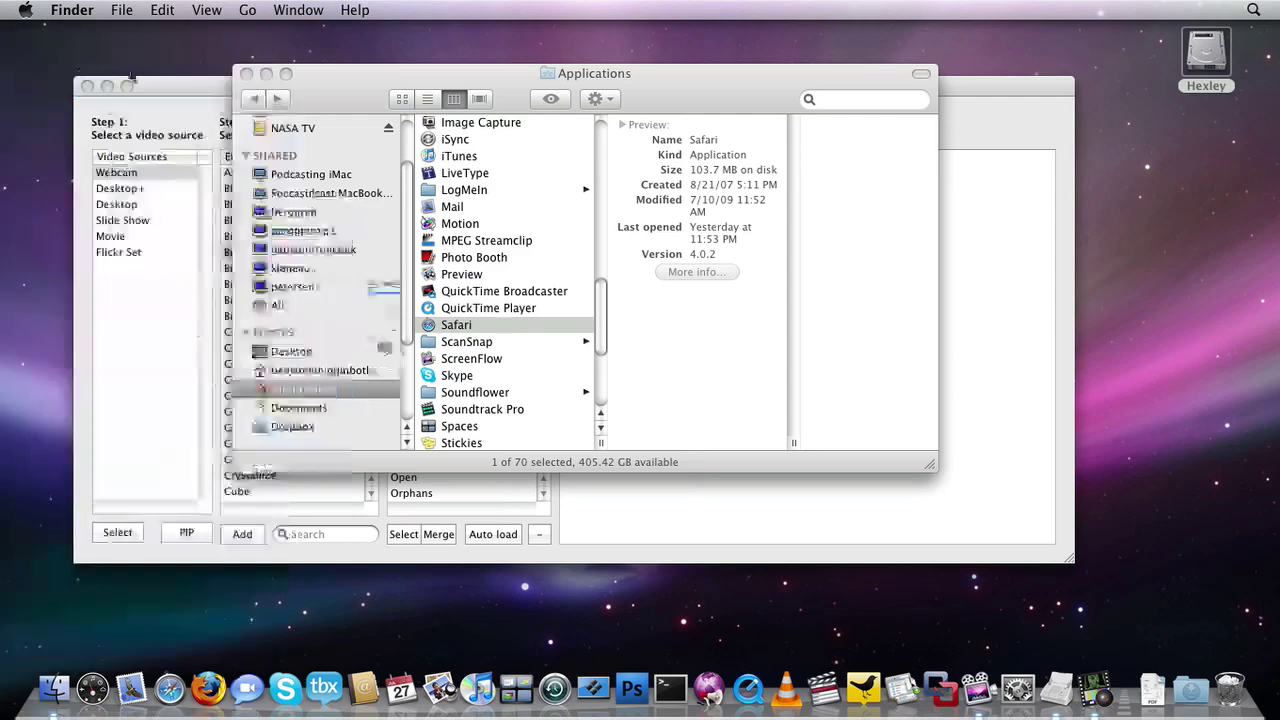
Step: Arrange the Applications window in front of CamTwist
drag(318, 104, 572, 64)
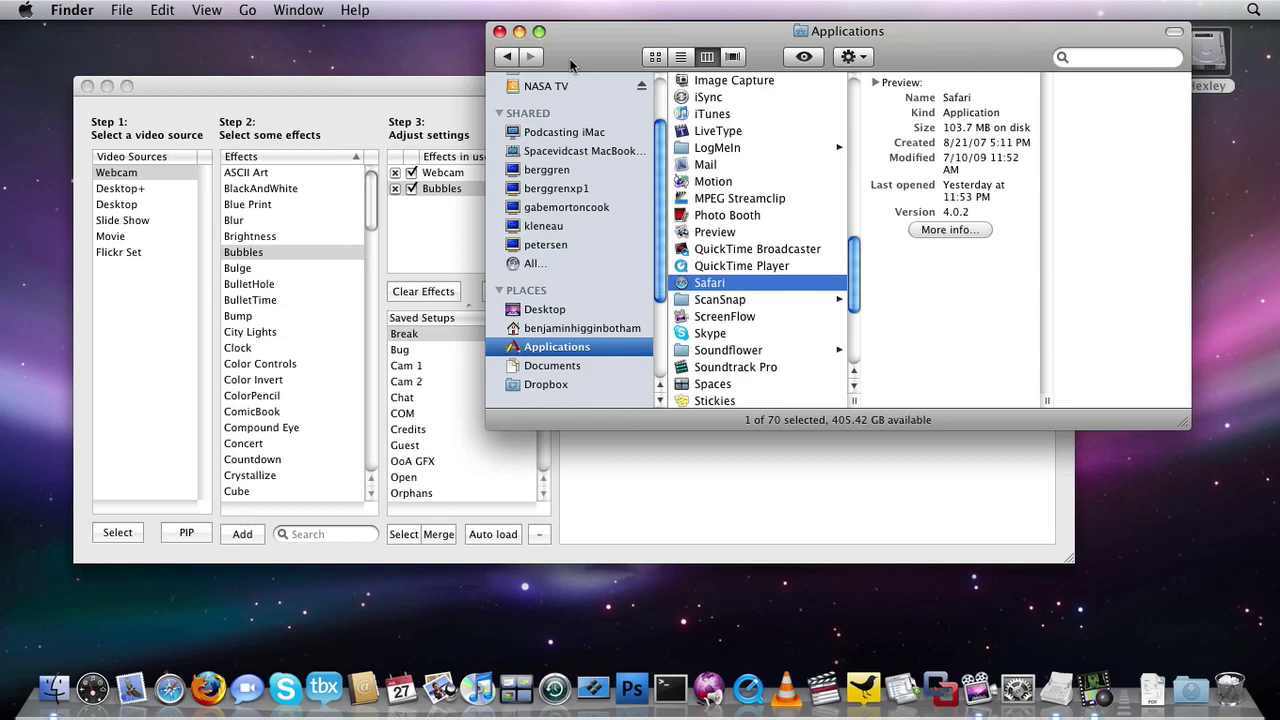
drag(423, 80, 403, 120)
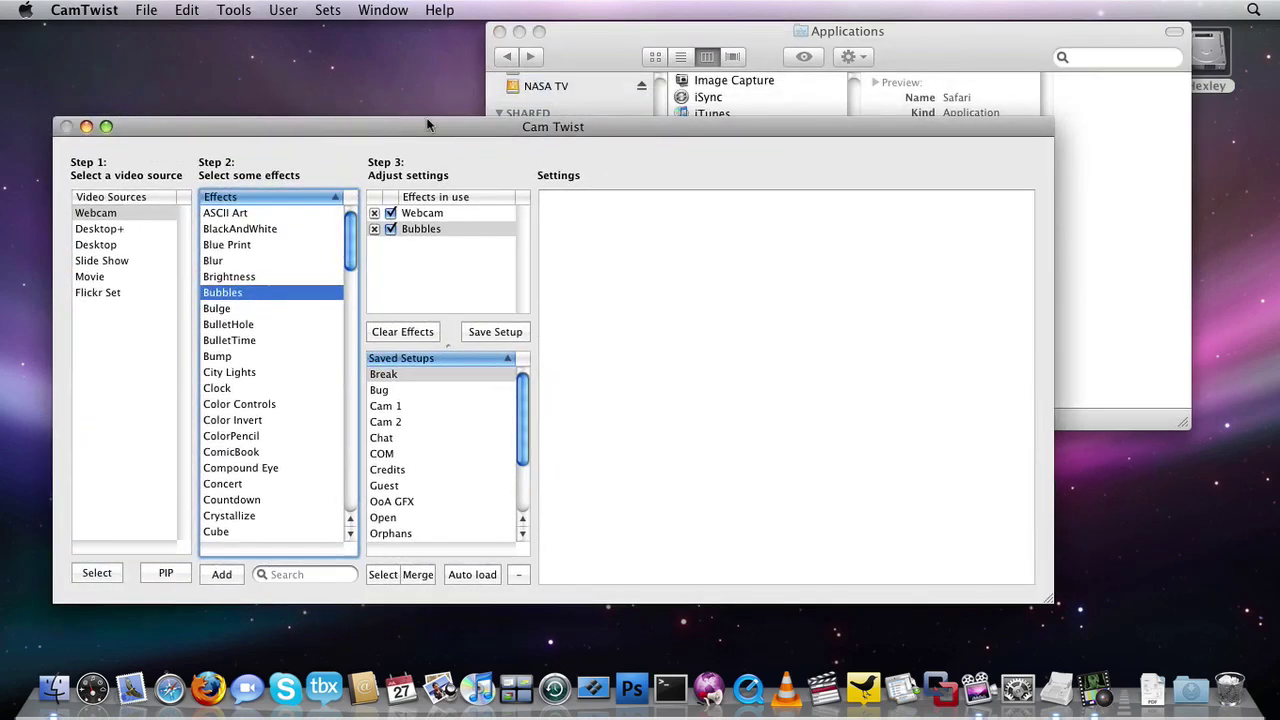
click(568, 55)
scroll(612, 189, up, 4)
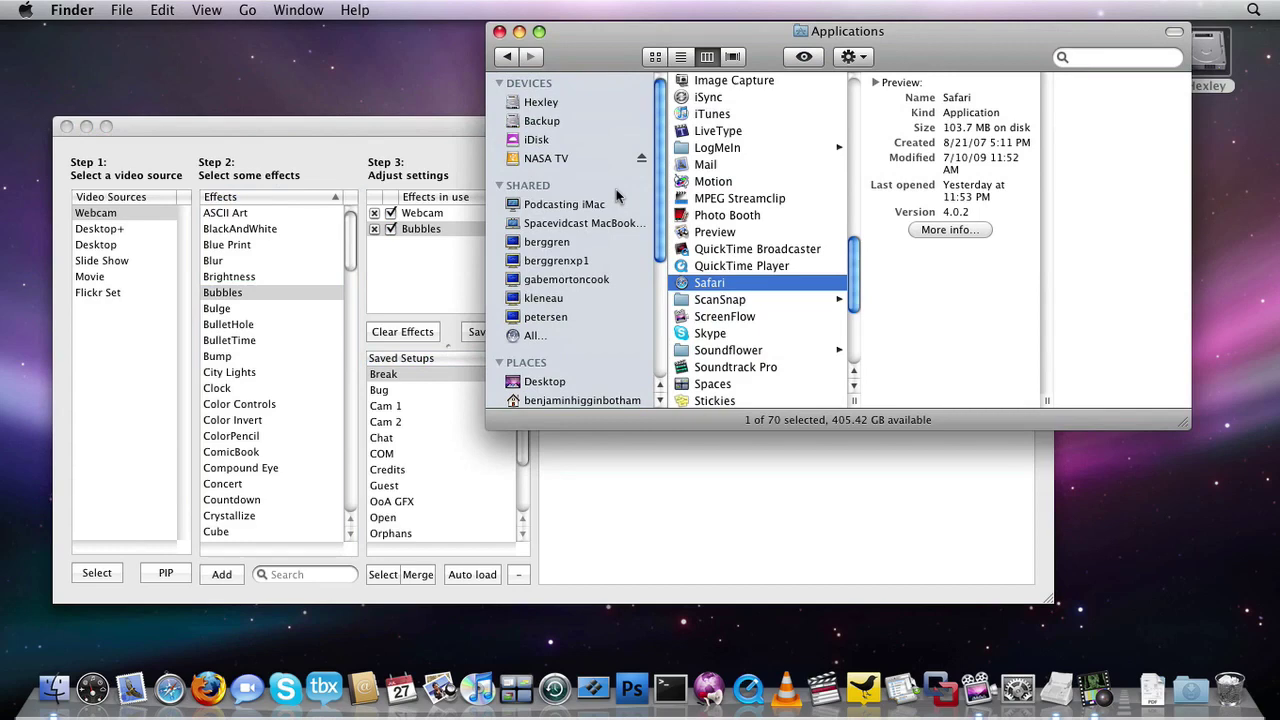
Step: Go to Hexley > Library > QuickTime and select CamTwist.component (version 2.0, 148 KB)
click(541, 102)
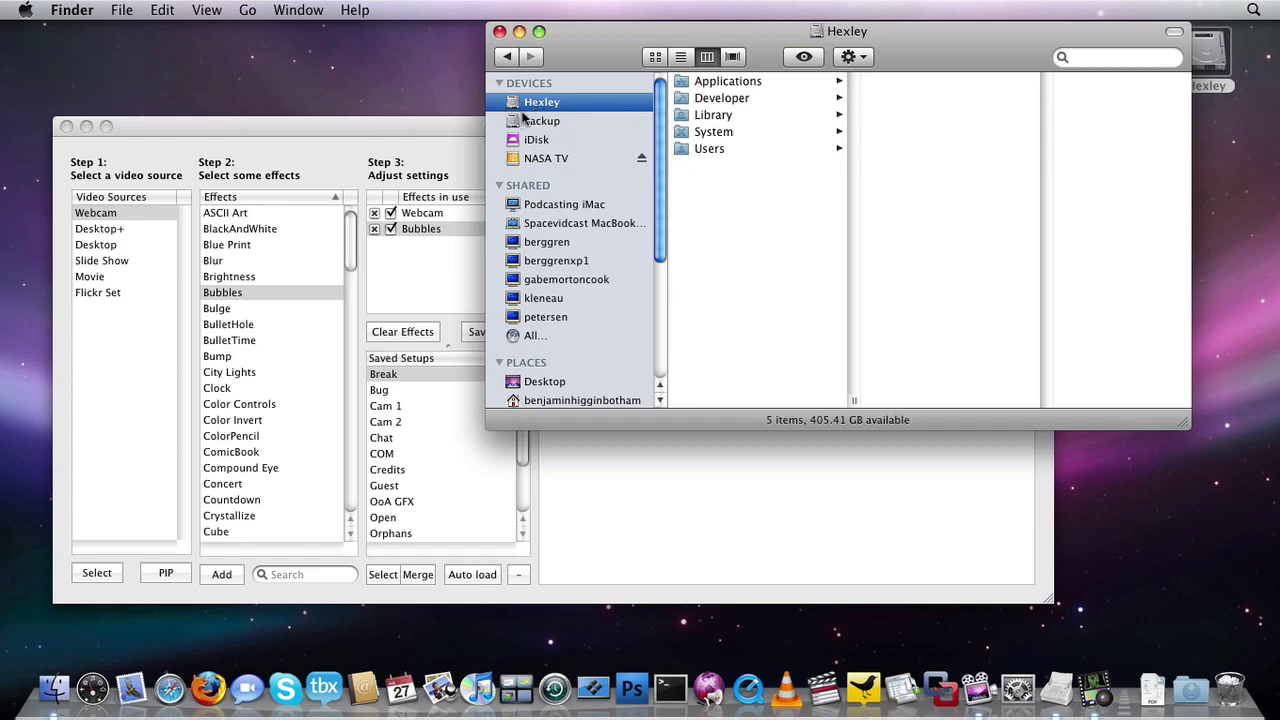
click(724, 121)
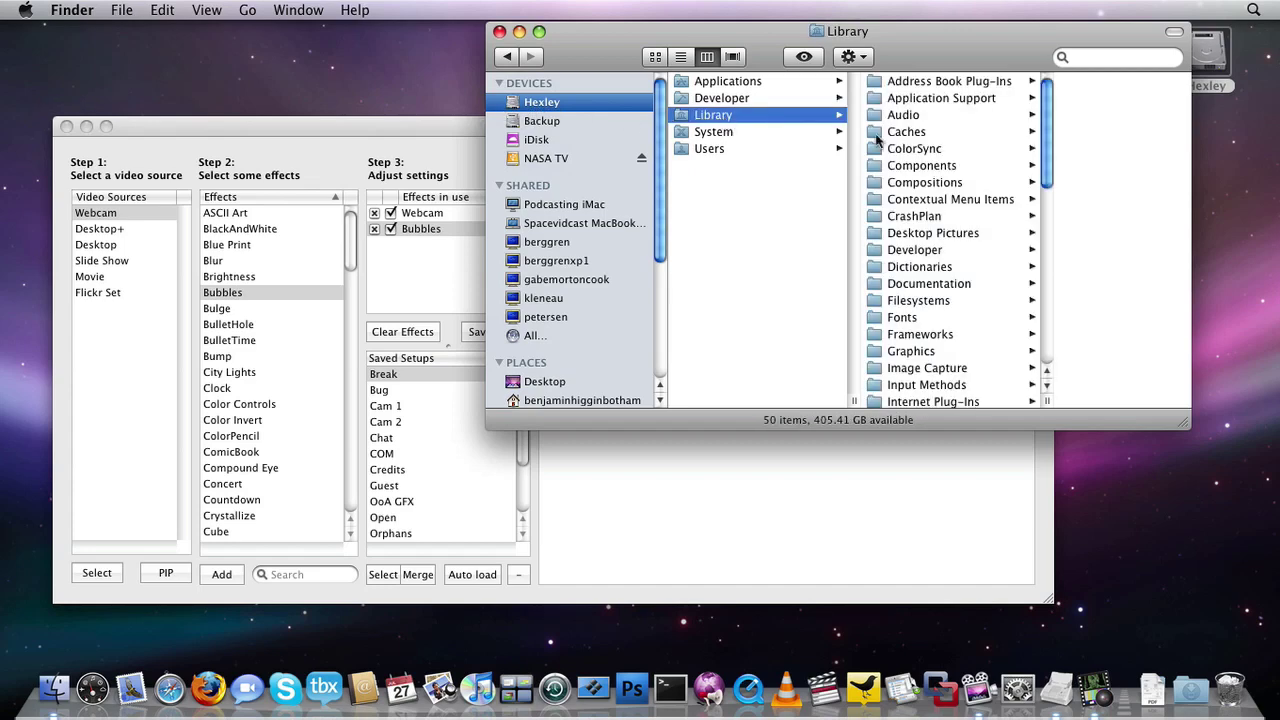
drag(1047, 118, 1024, 284)
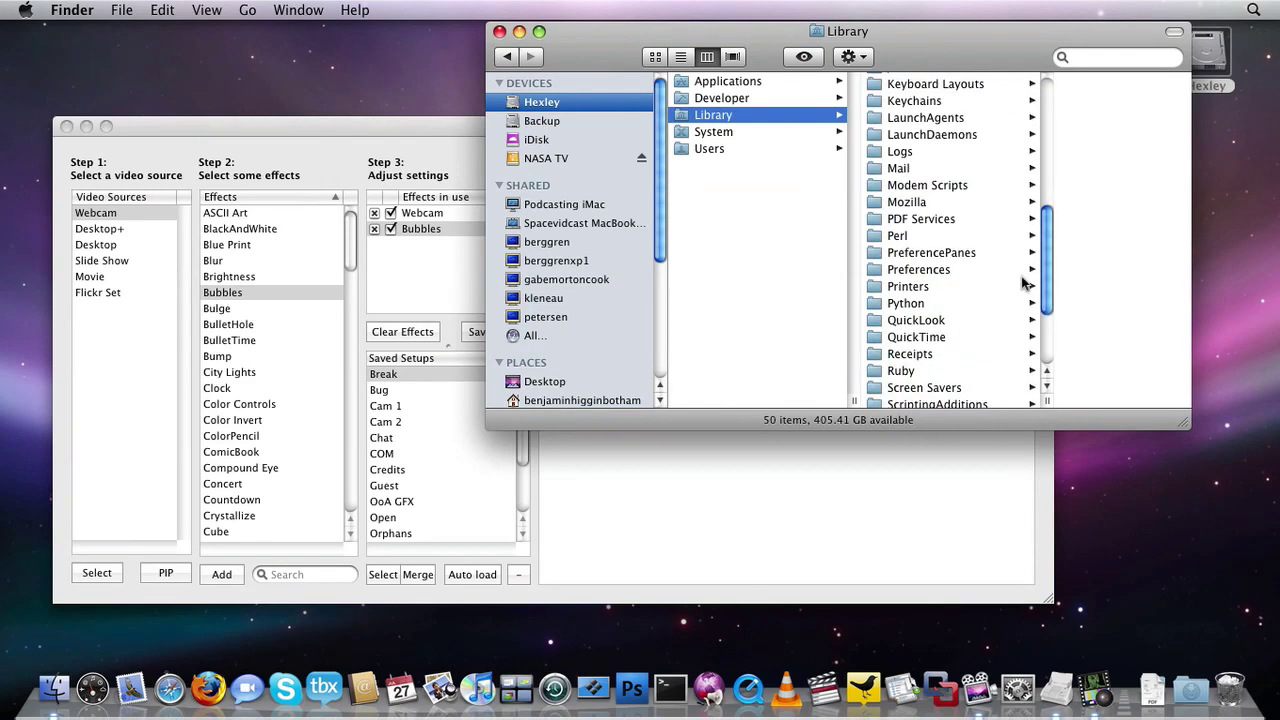
click(957, 336)
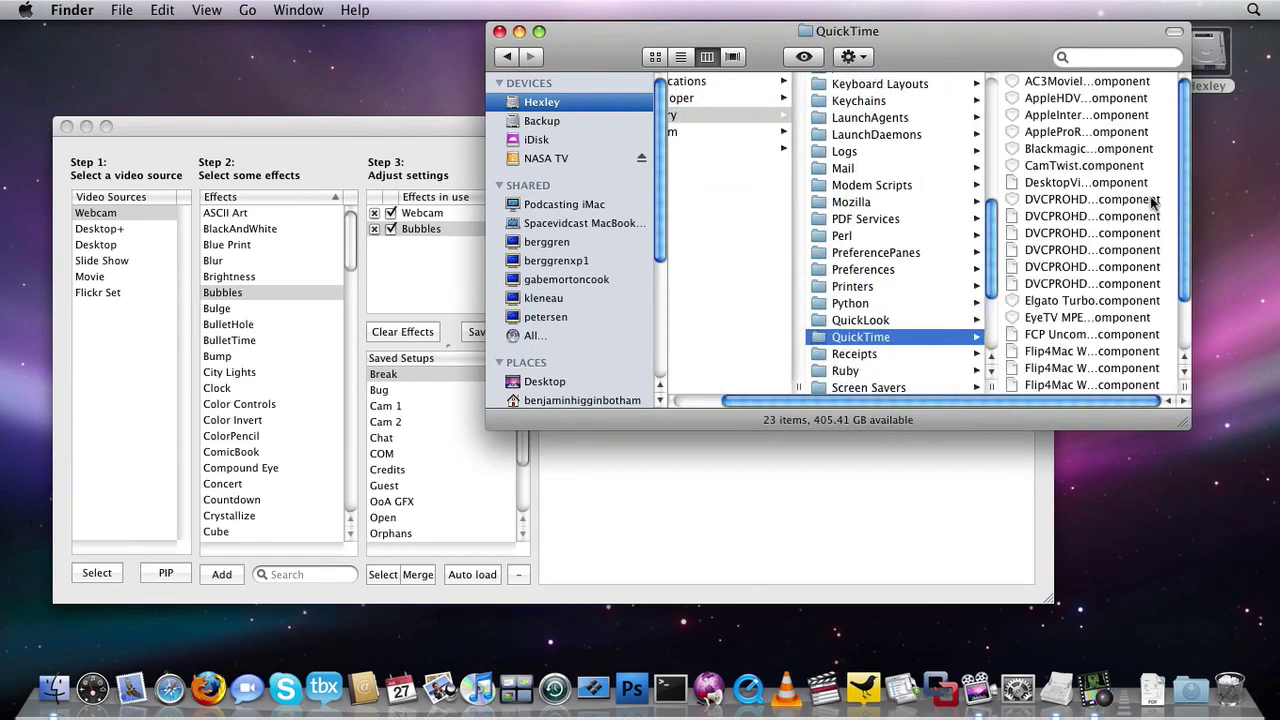
click(1122, 168)
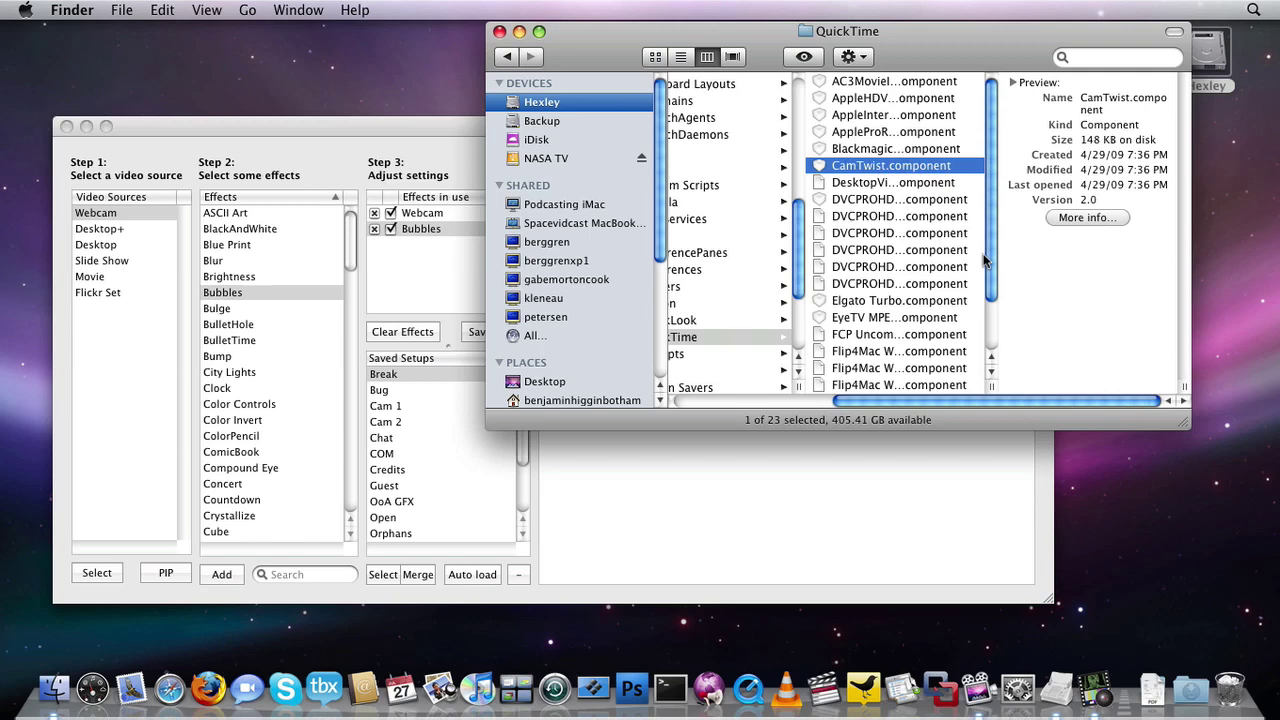
Step: Move CamTwist_2.0.dmg from the Trash to the desktop and open the disk image
drag(1001, 65, 884, 64)
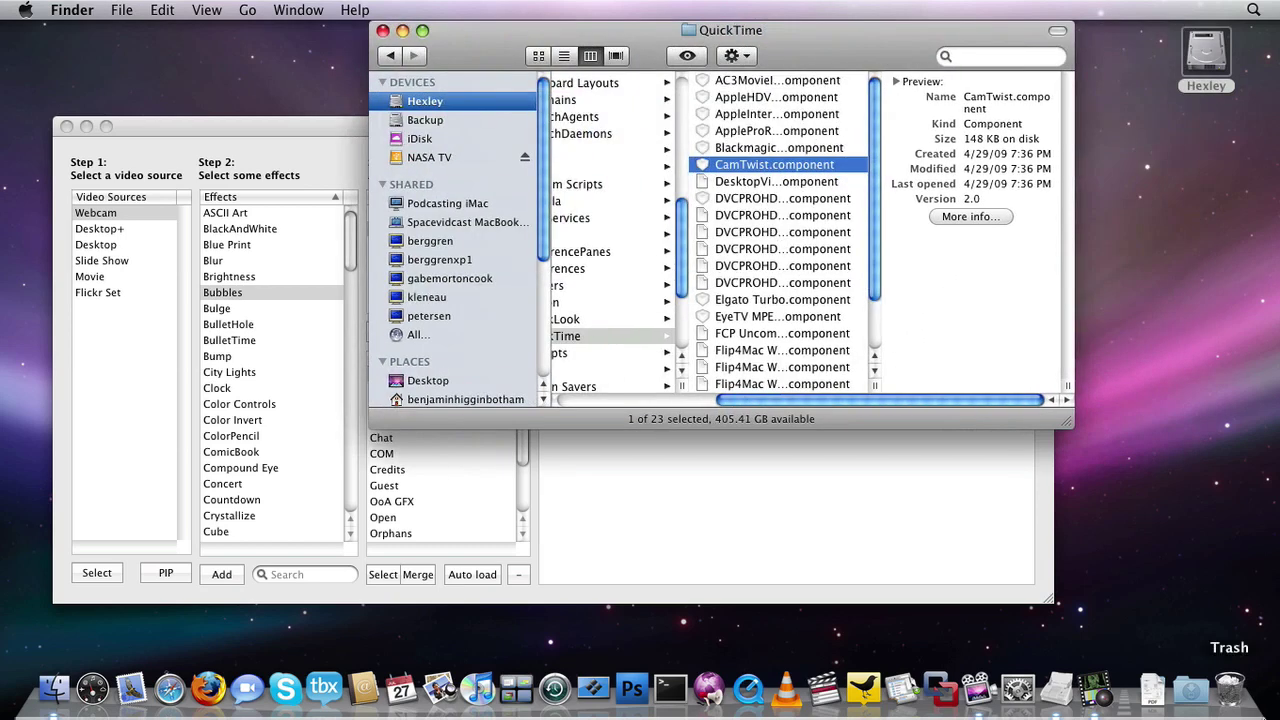
click(1229, 678)
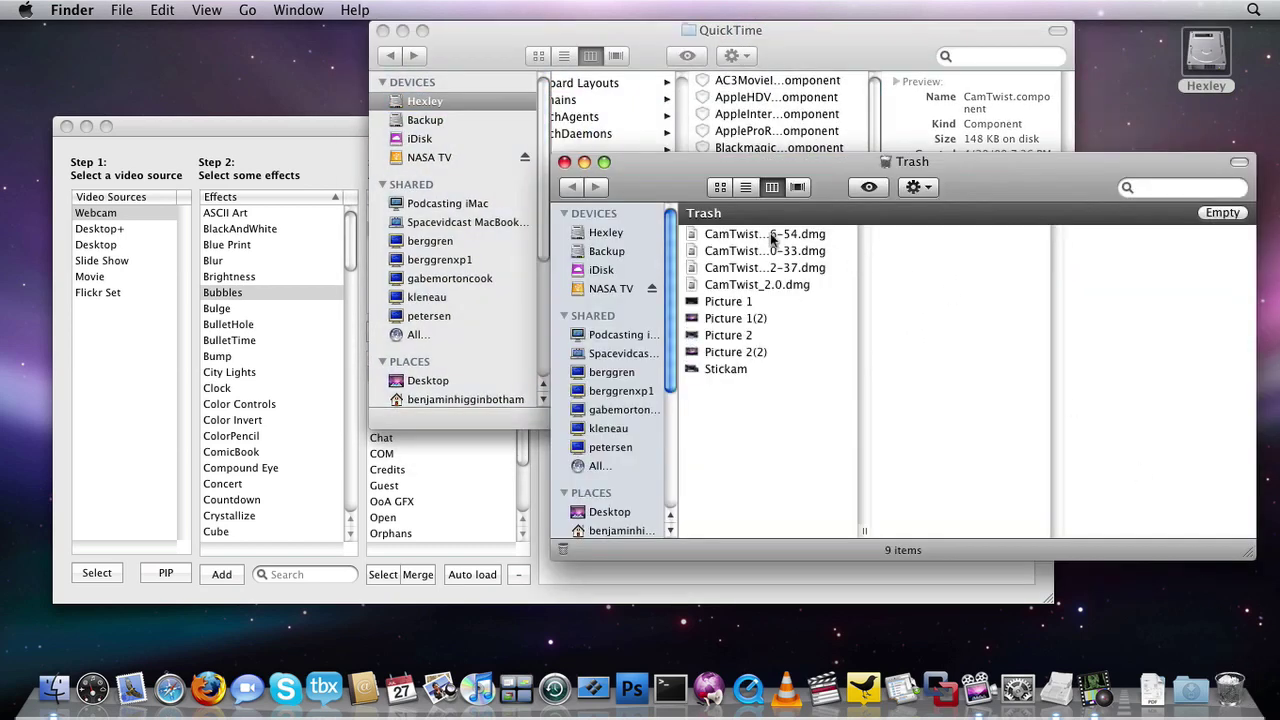
drag(760, 285, 1151, 133)
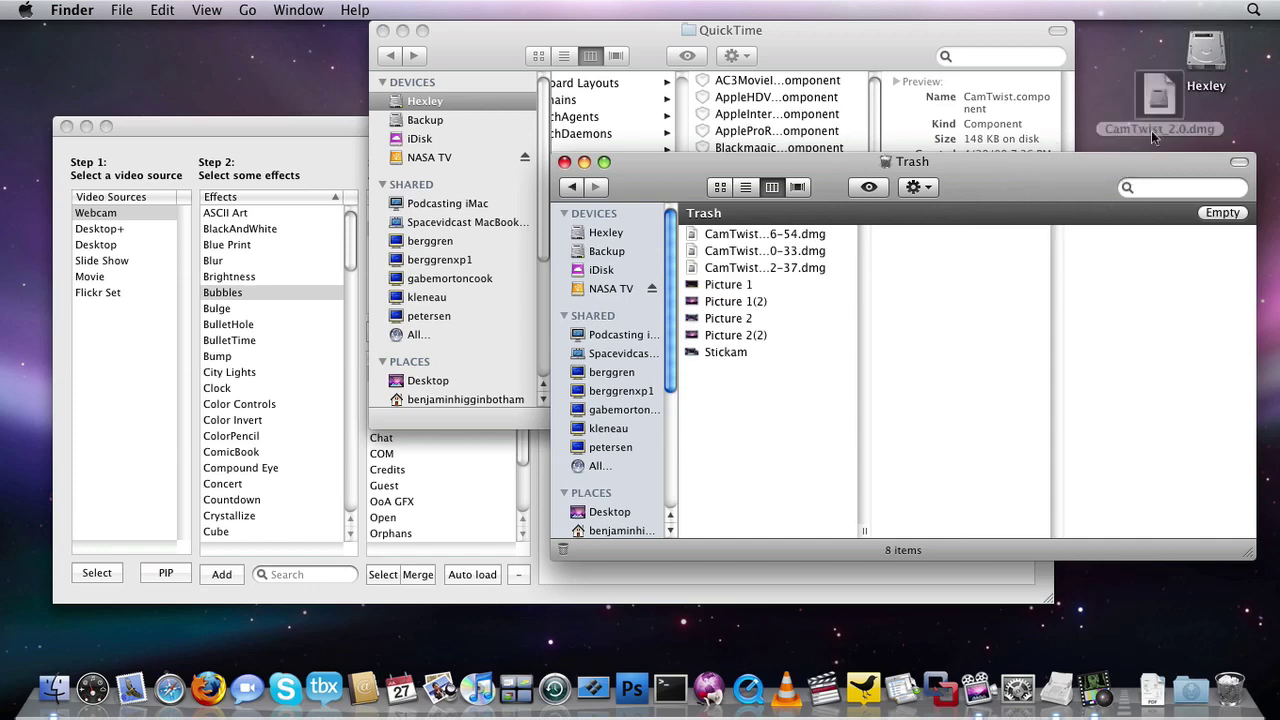
key(super+w)
double_click(1088, 85)
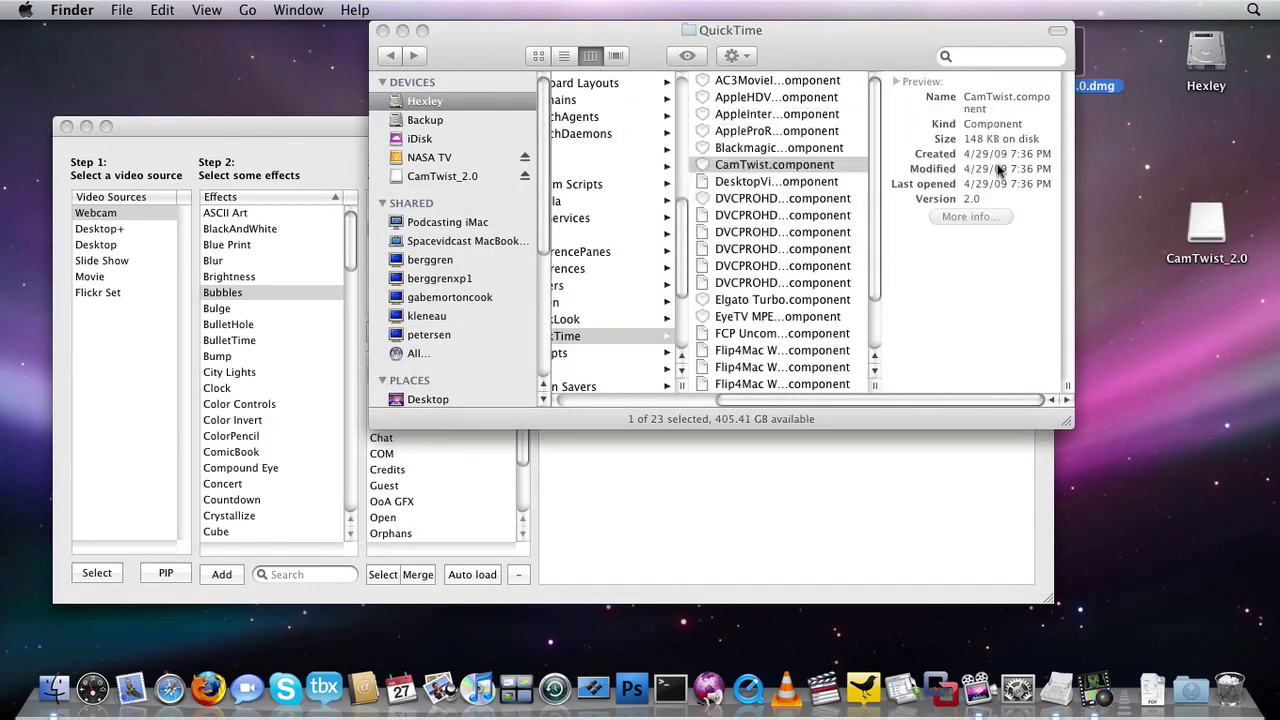
Step: Open the Manual Install folder and arrange it beside the QuickTime folder window
double_click(488, 142)
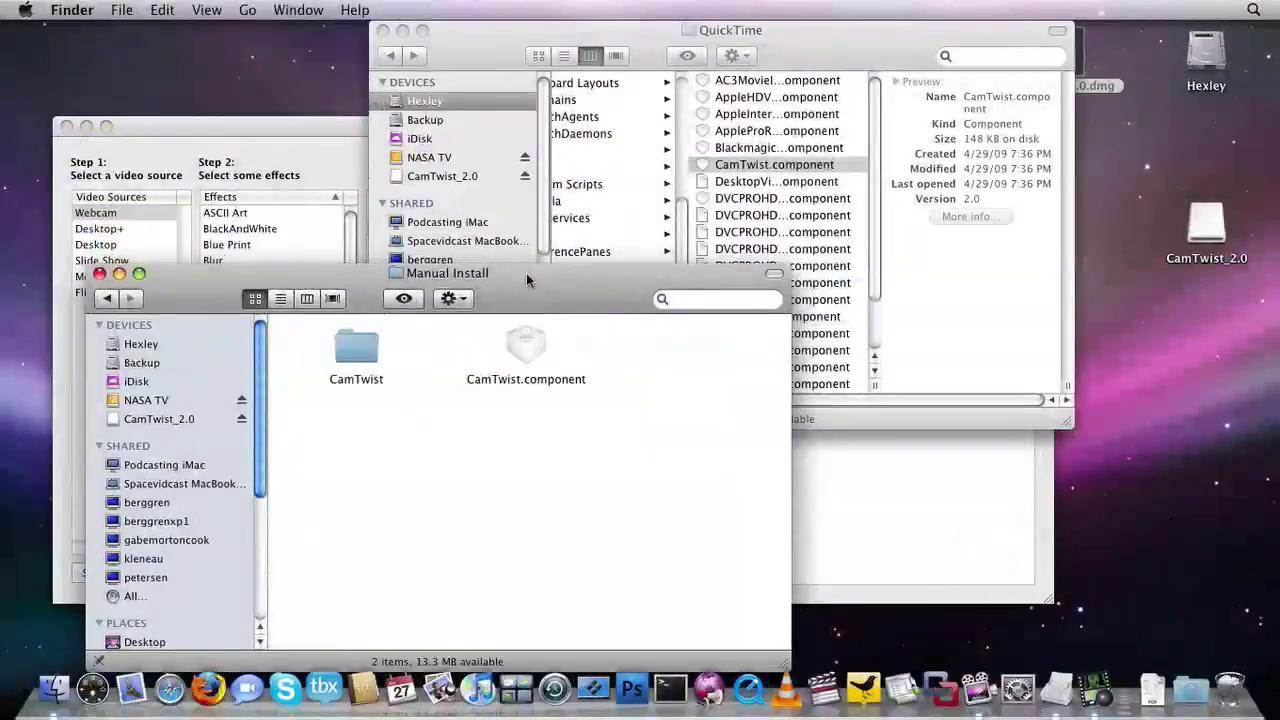
drag(526, 345, 600, 505)
click(656, 454)
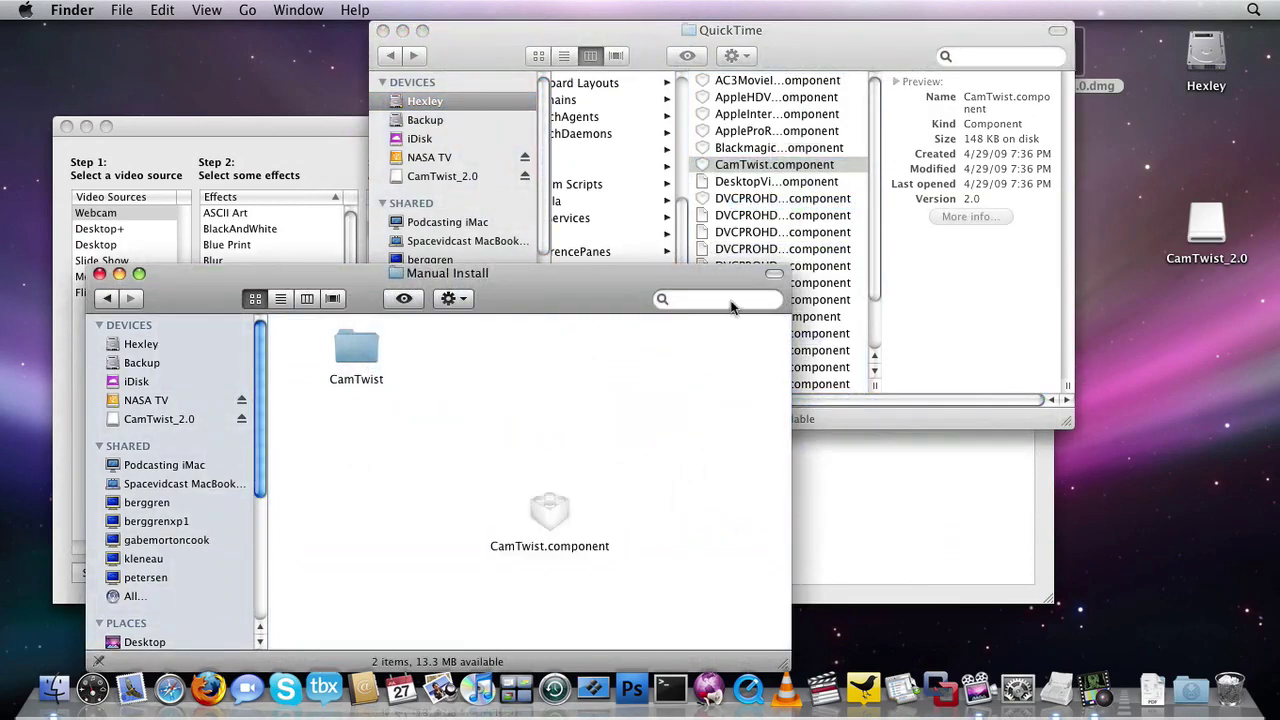
drag(659, 267, 709, 235)
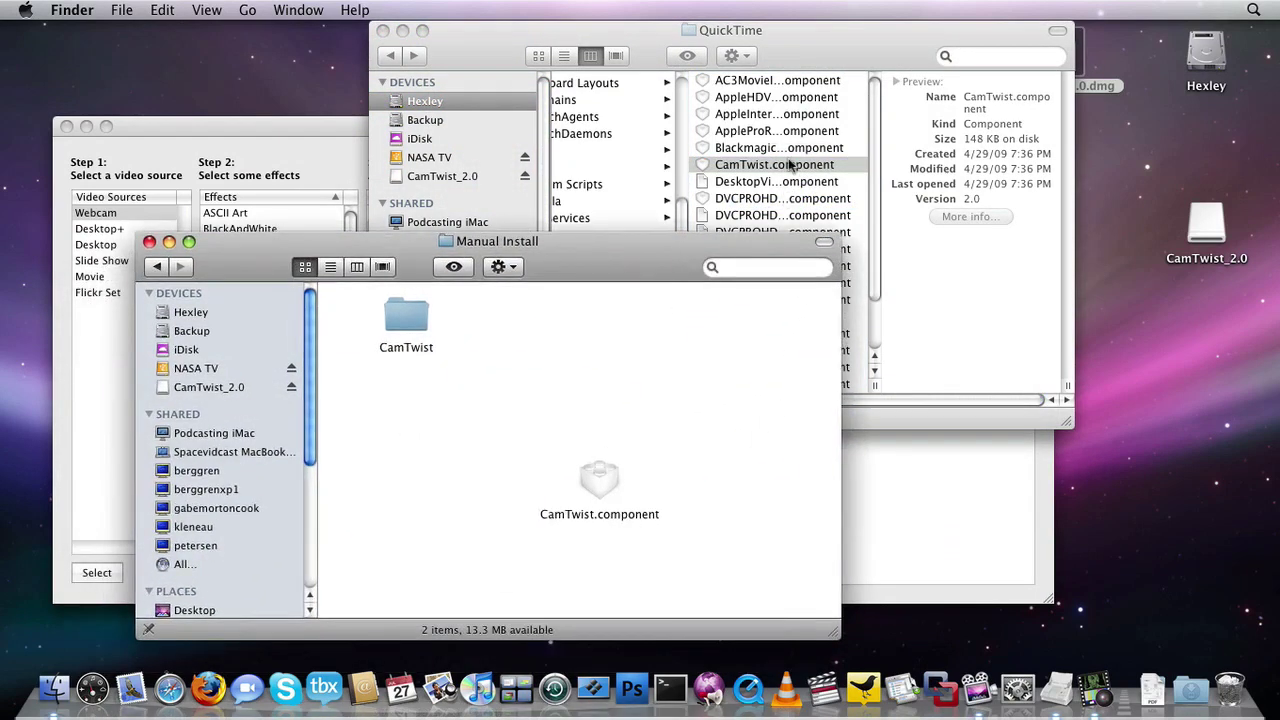
drag(804, 38, 849, 35)
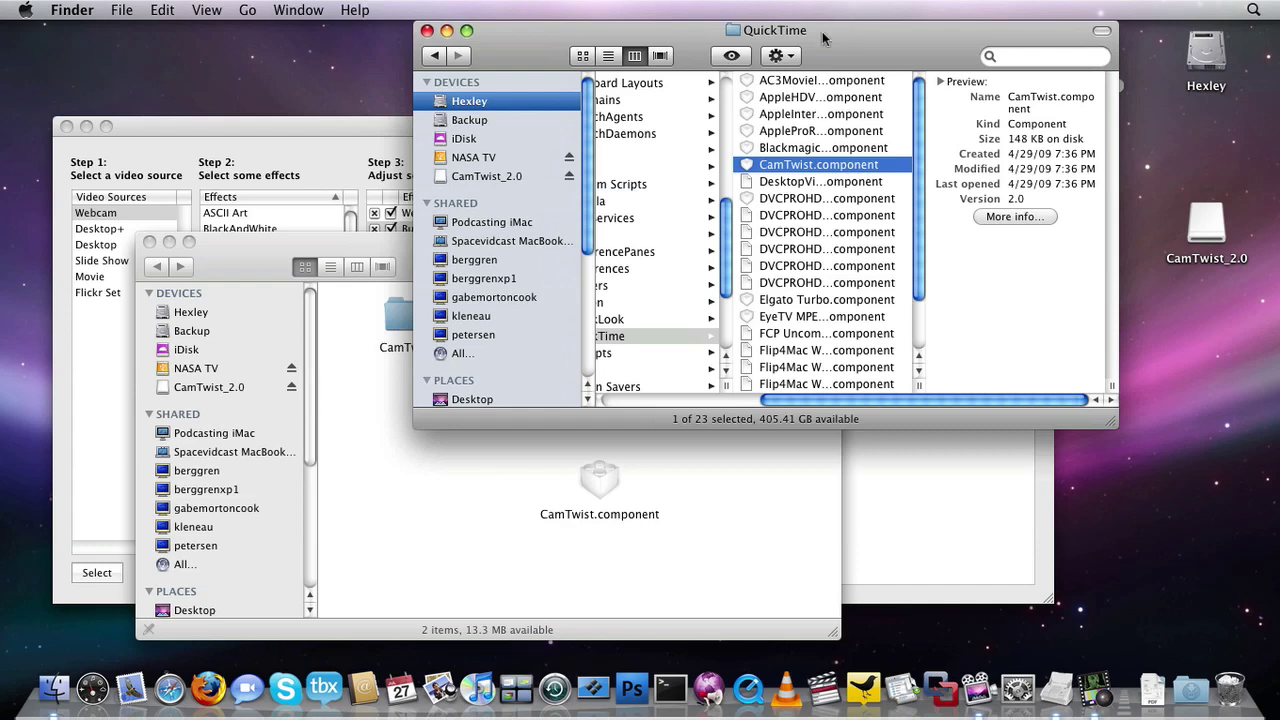
Step: Remove the Bubbles effect, comparing the plain webcam preview with the QuickTime folder window
click(275, 130)
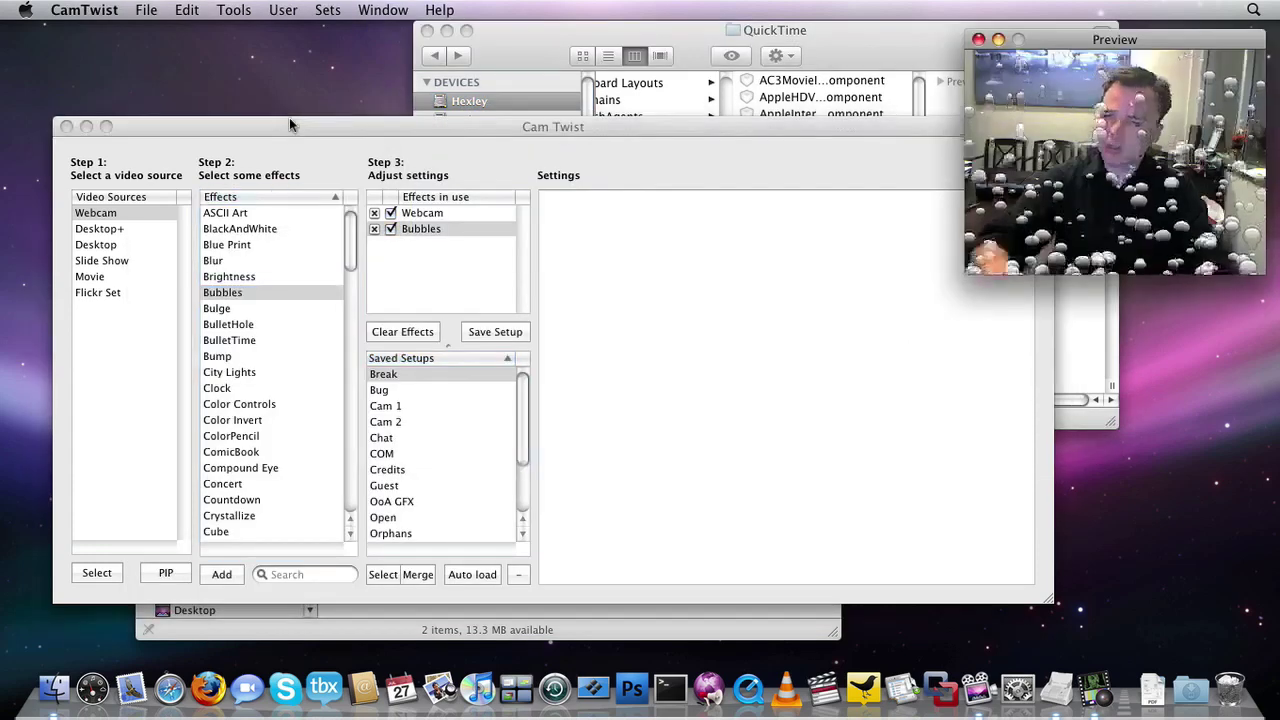
click(374, 229)
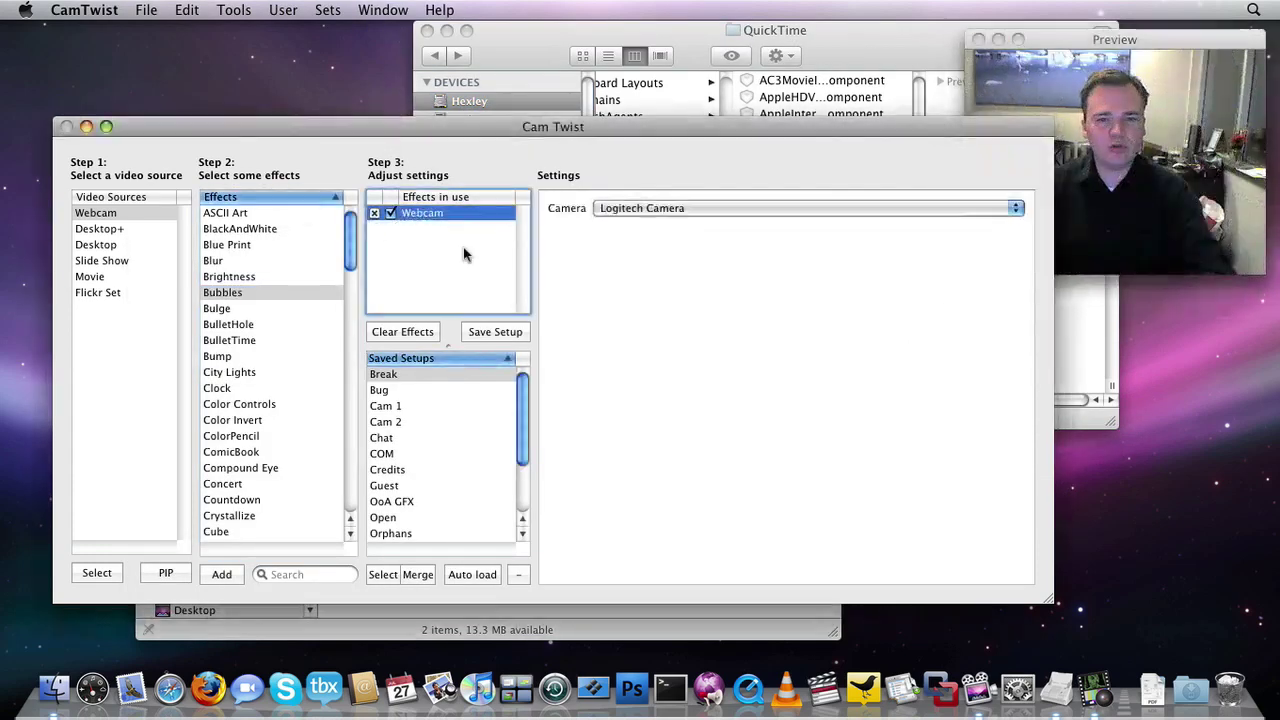
click(1181, 182)
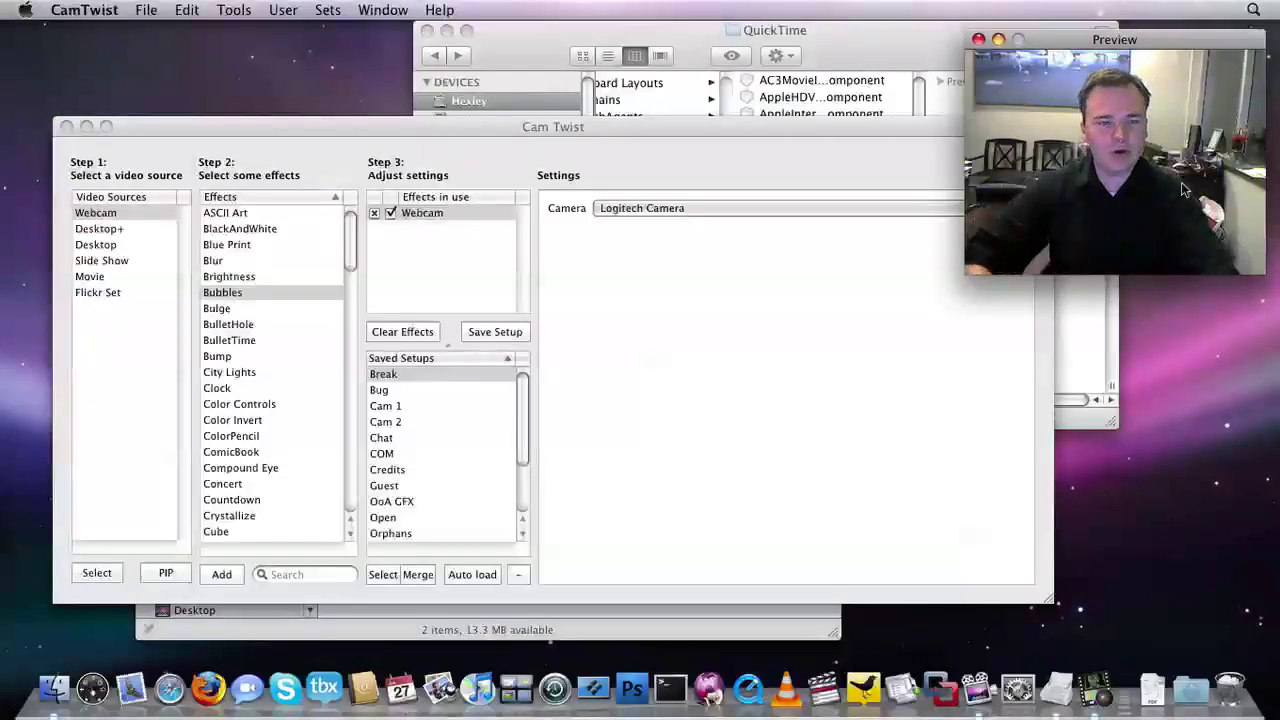
click(890, 64)
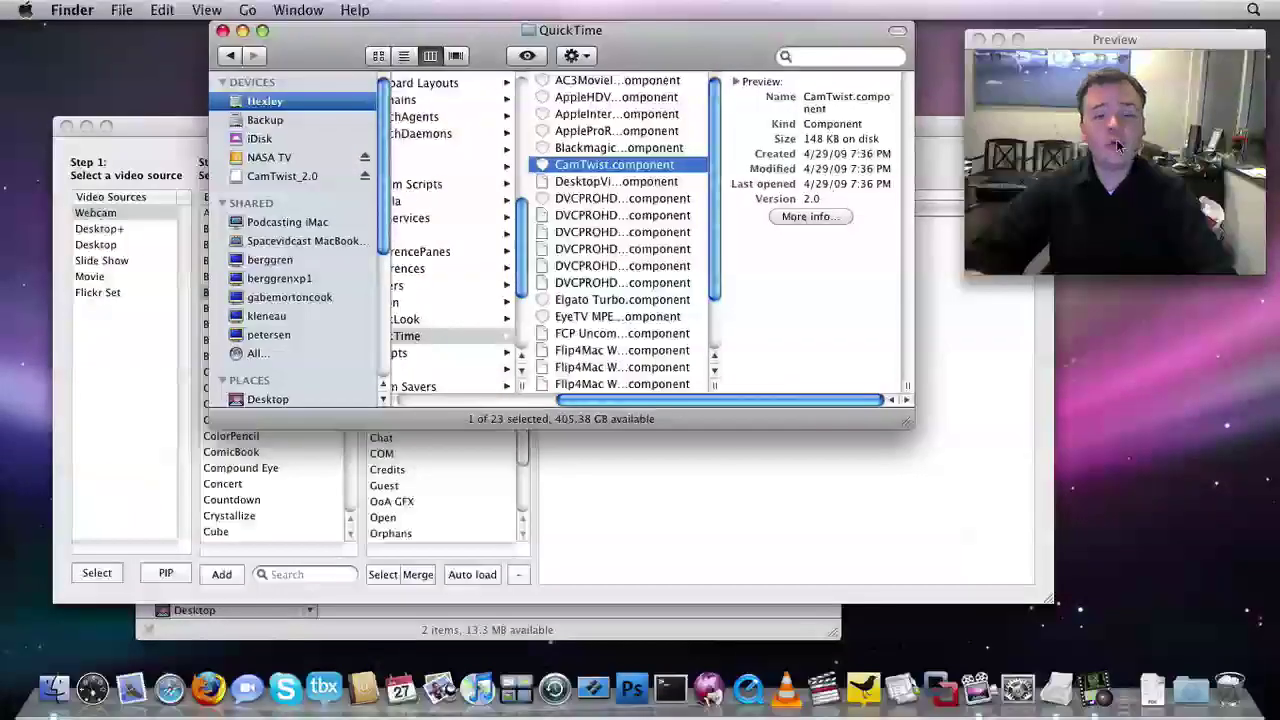
click(1140, 153)
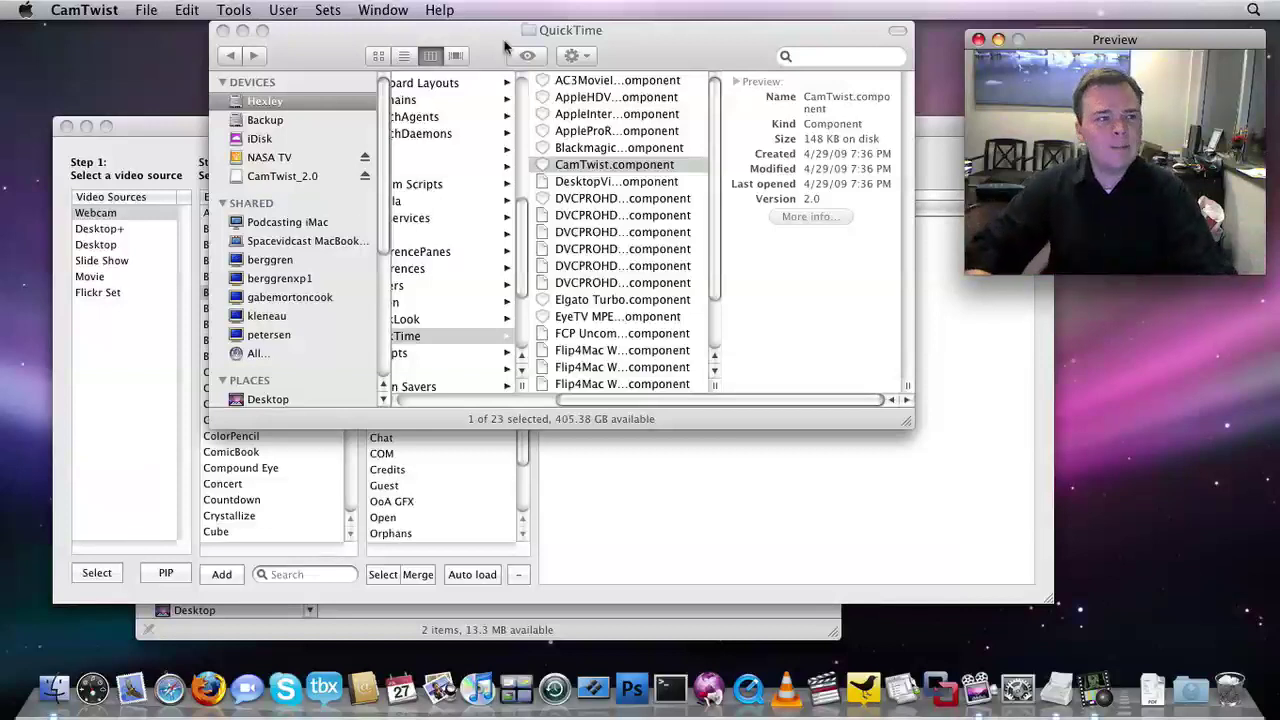
Step: Open CamTwist Preferences on its Video Apps settings and centre the window
click(88, 10)
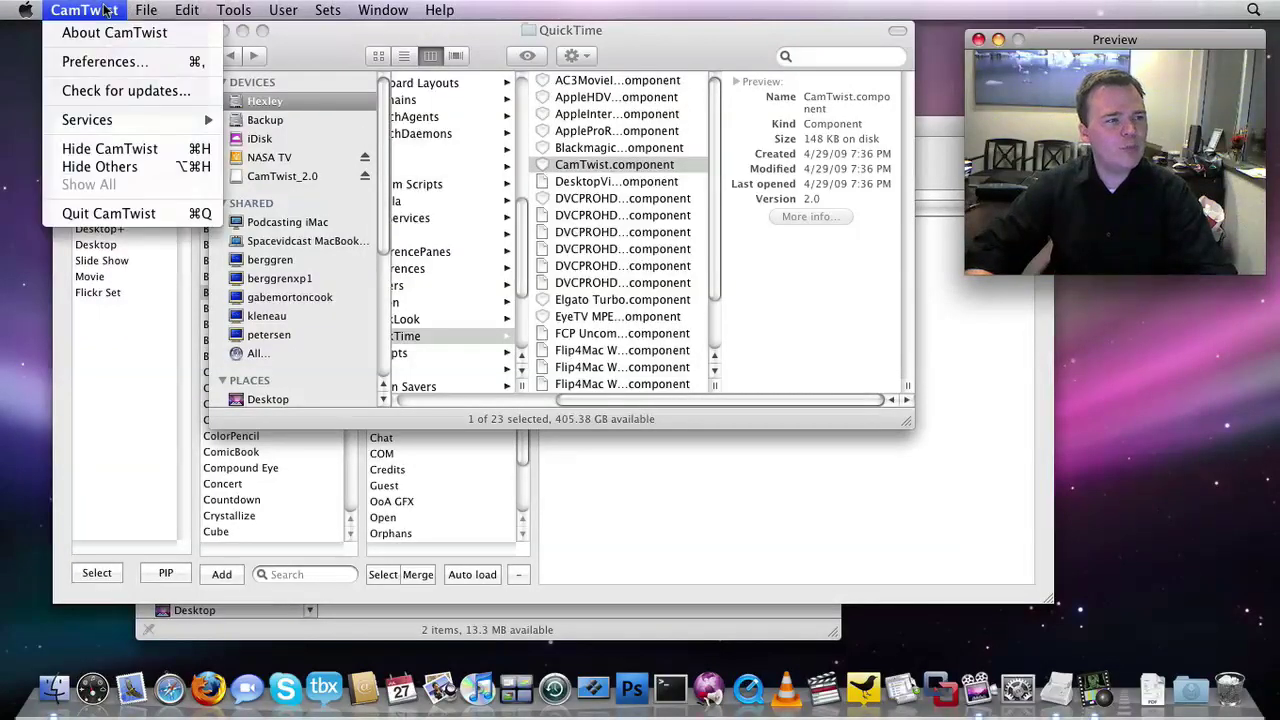
click(106, 66)
drag(249, 80, 650, 152)
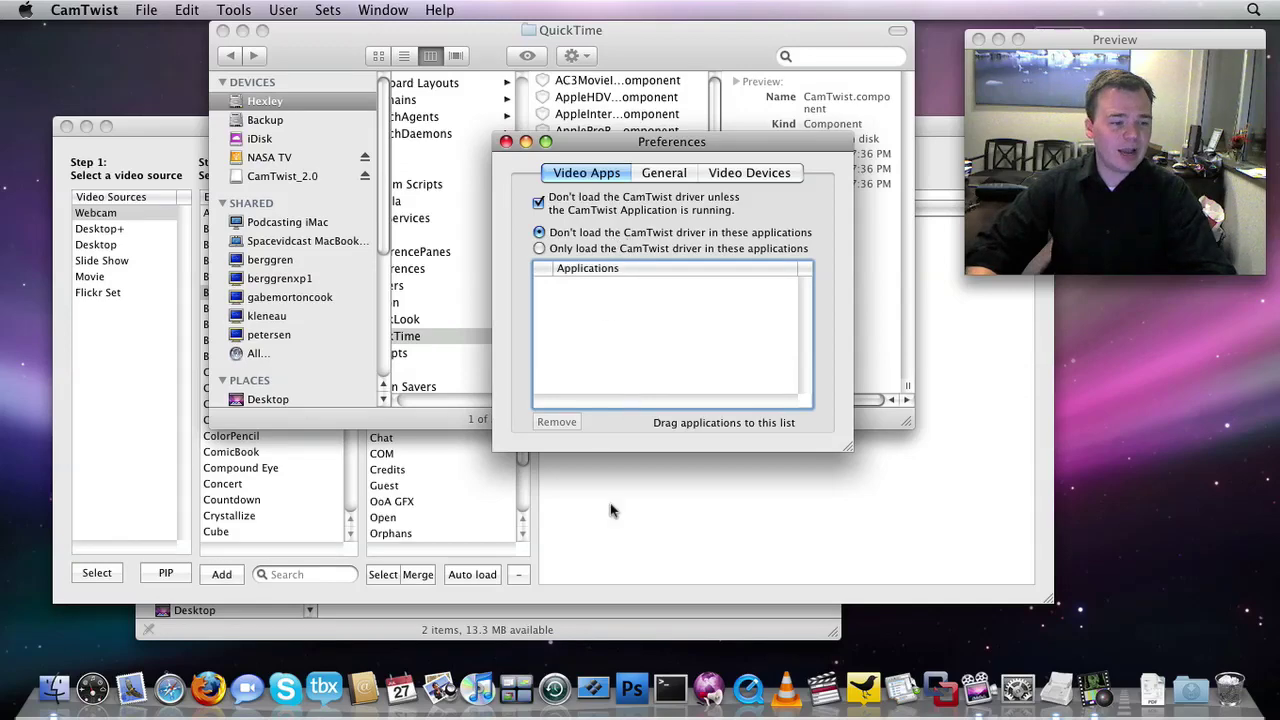
Step: Locate Photo Booth in Finder's Applications folder by typing 'photo'
click(340, 290)
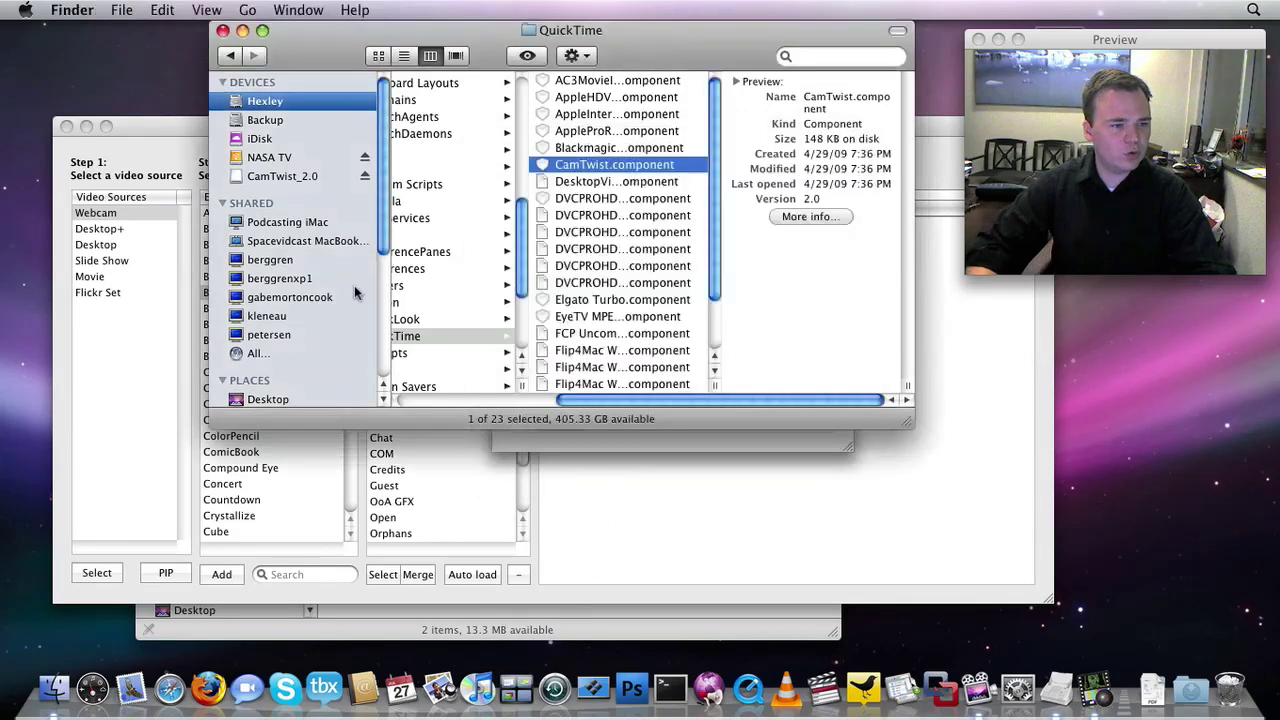
scroll(340, 290, down, 5)
click(280, 212)
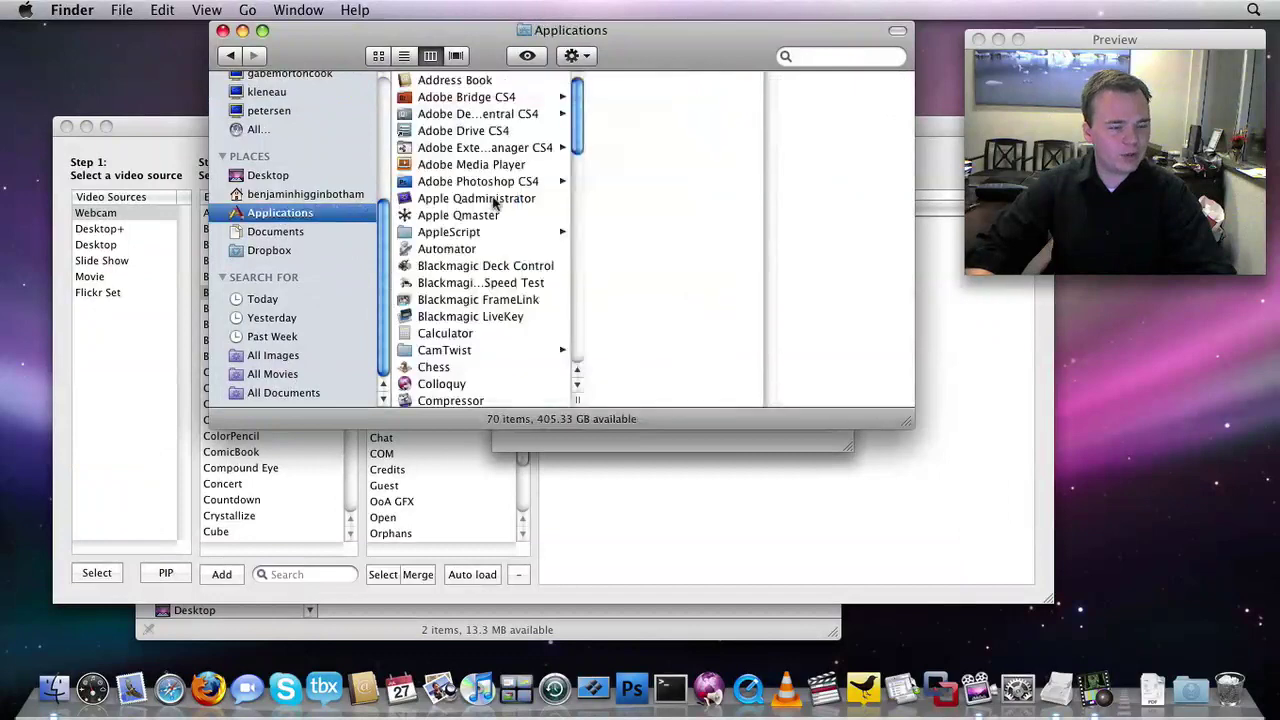
scroll(492, 203, down, 3)
text(photo)
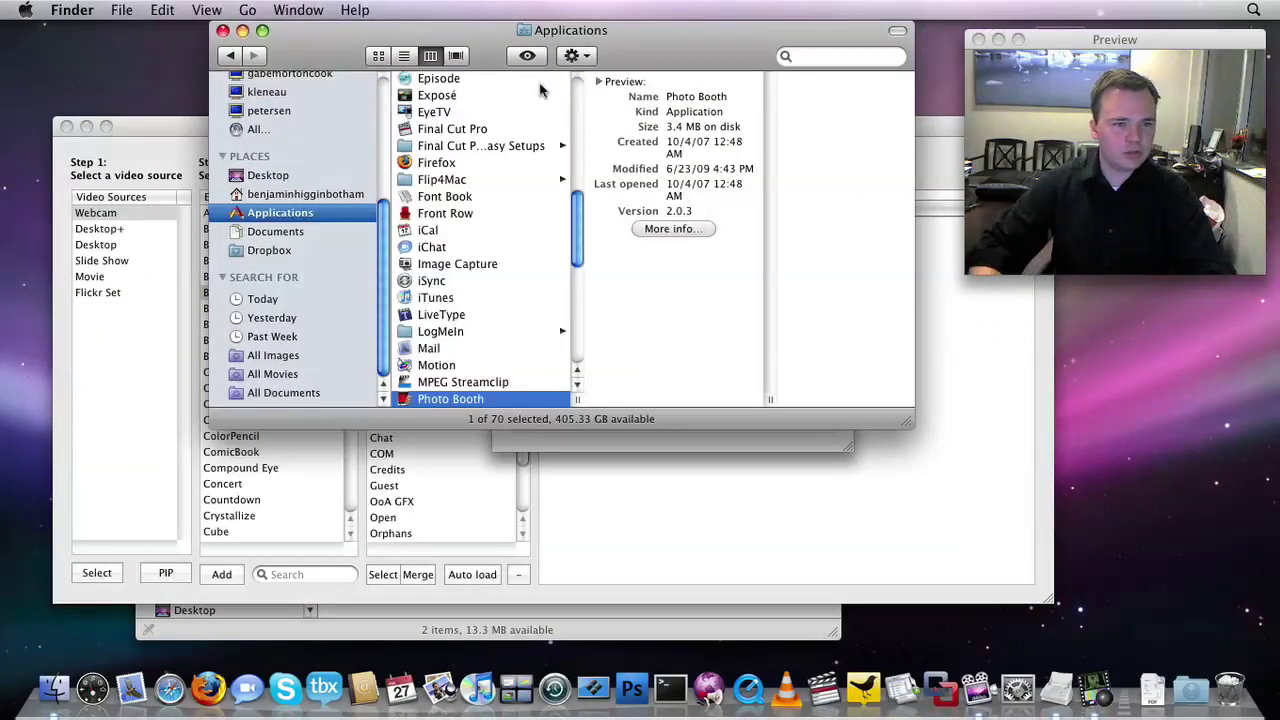
Step: Add Photo Booth to the Video Apps list as com.apple.PhotoBooth, with both windows arranged side by side
drag(689, 44, 461, 48)
drag(723, 130, 896, 32)
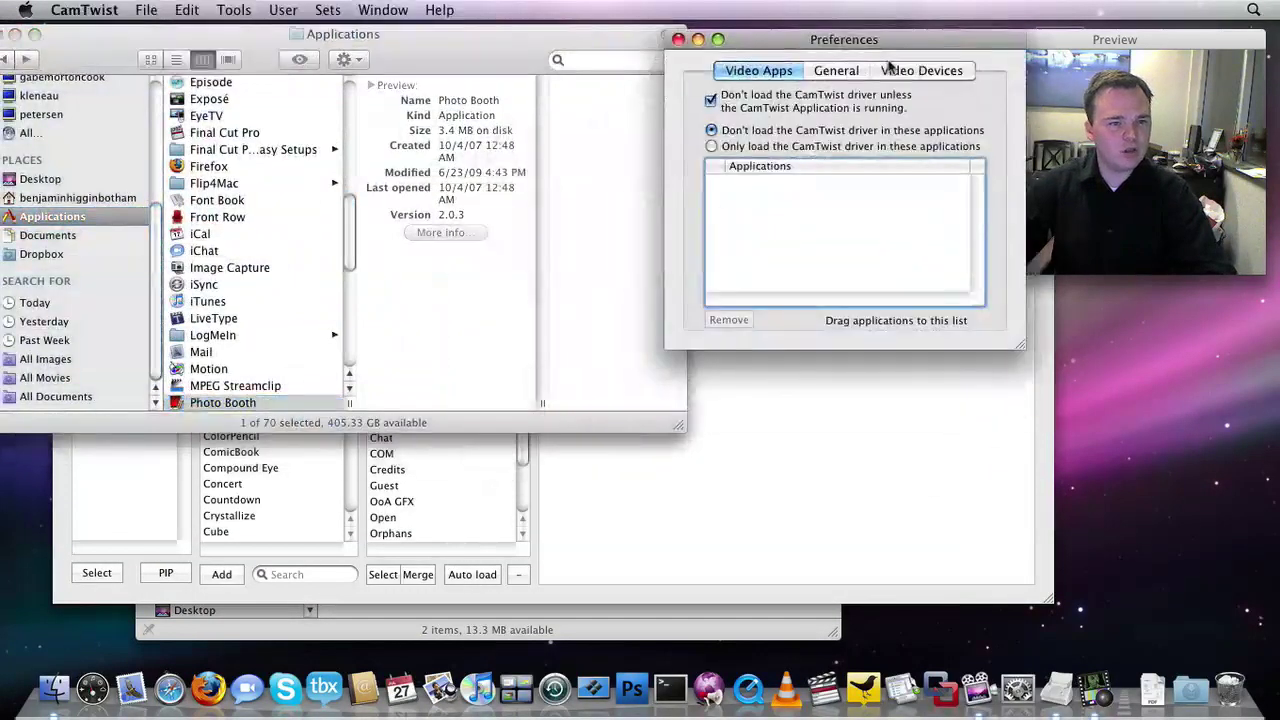
drag(178, 404, 797, 235)
click(797, 235)
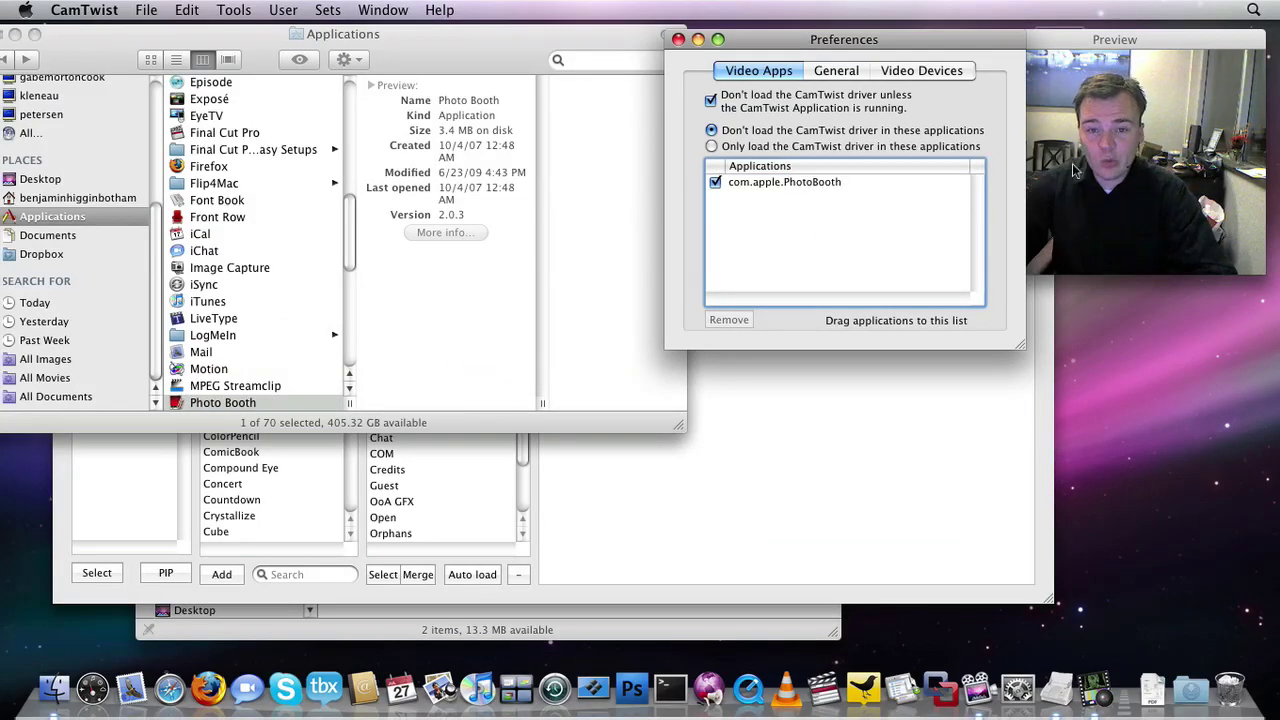
drag(951, 30, 838, 22)
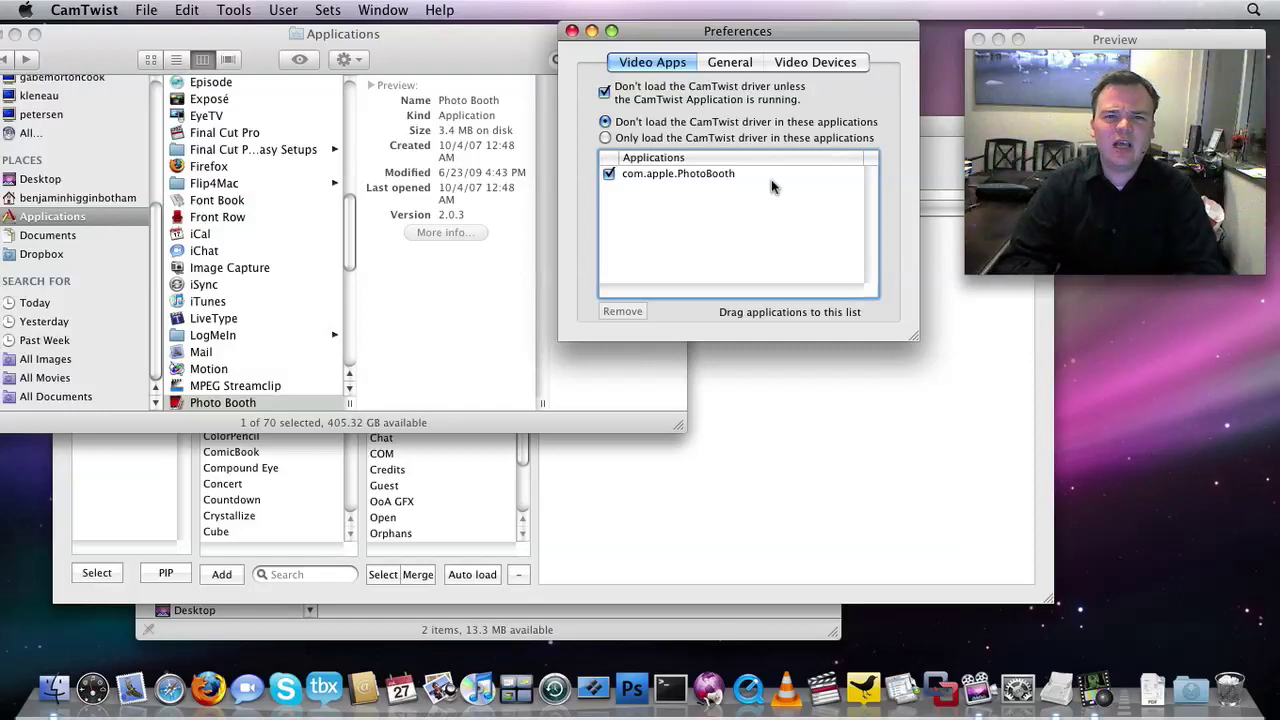
Step: Switch to 'Only load the CamTwist driver in these applications' and remove com.apple.PhotoBooth from the list
click(688, 139)
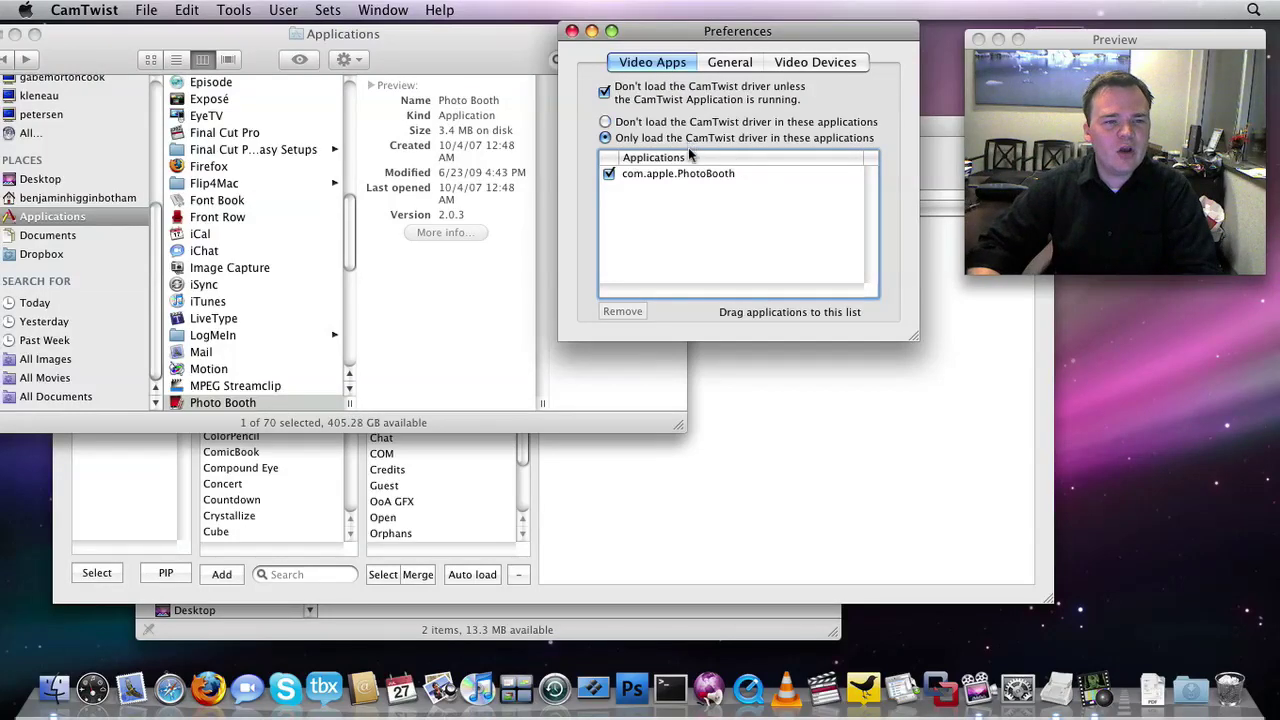
click(686, 173)
click(622, 311)
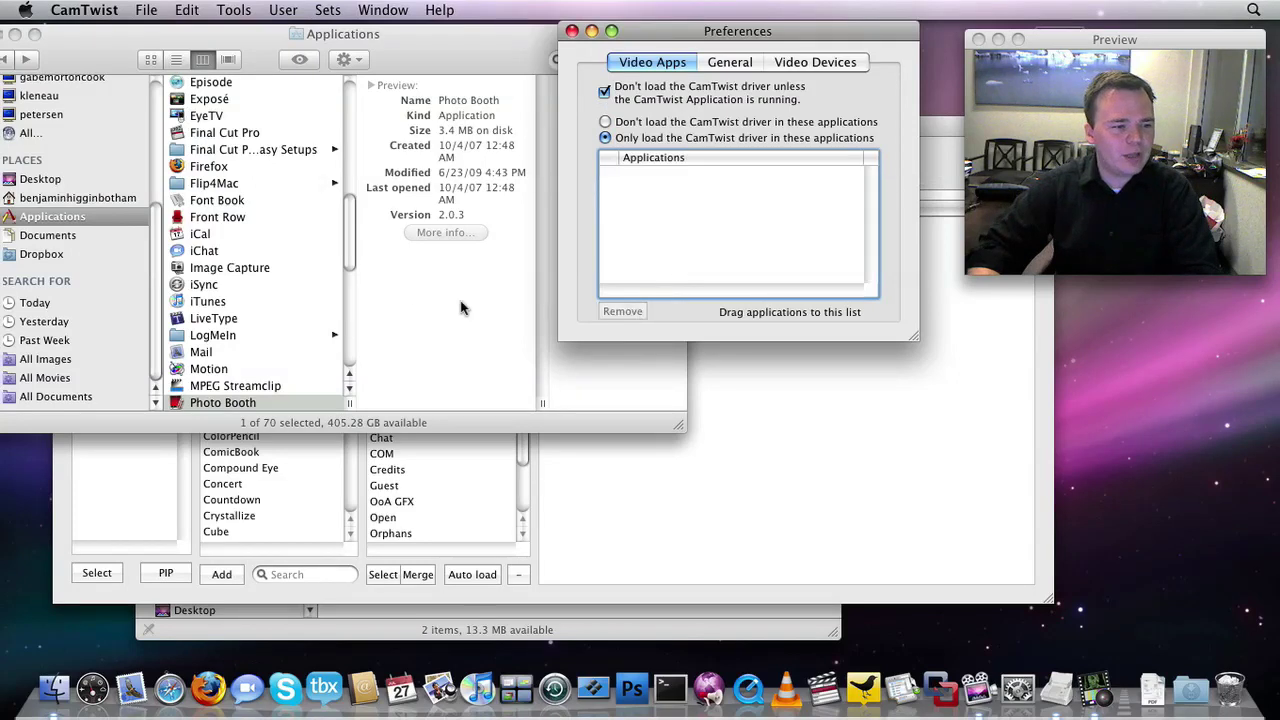
Step: Add Firefox to the applications list from Finder, then remove org.mozilla.firefox again
click(348, 207)
drag(183, 170, 780, 225)
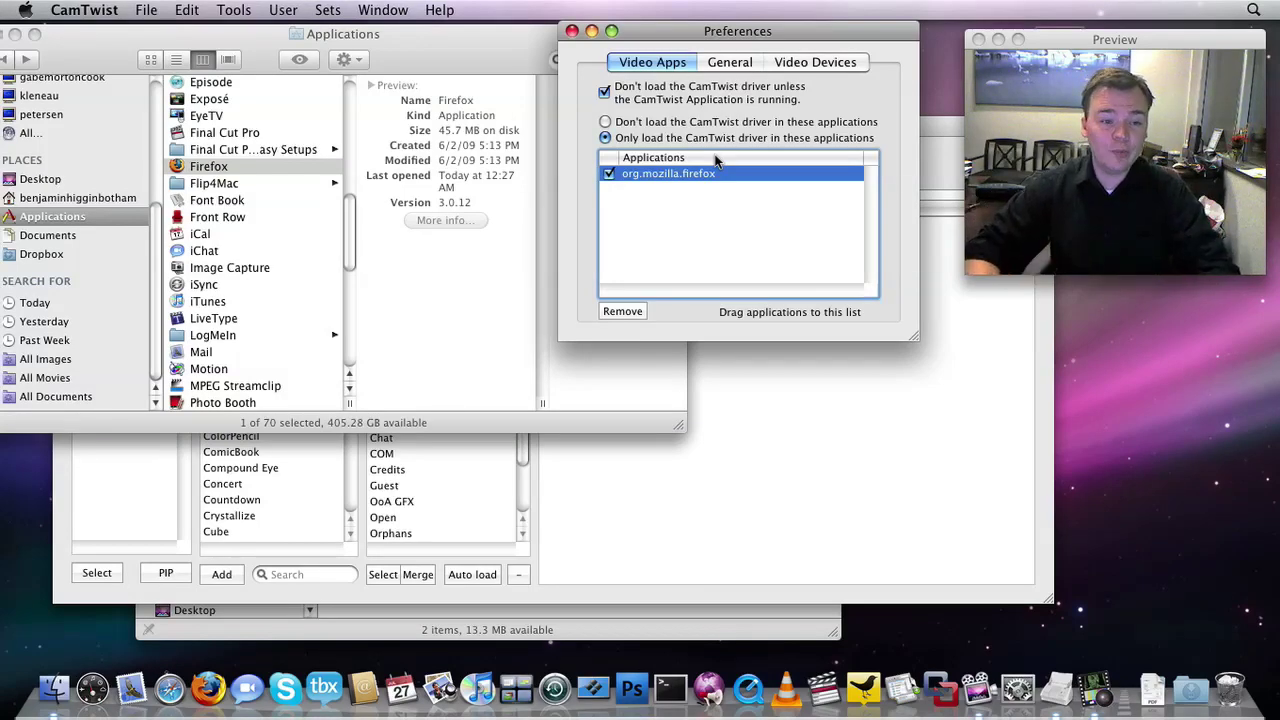
click(625, 310)
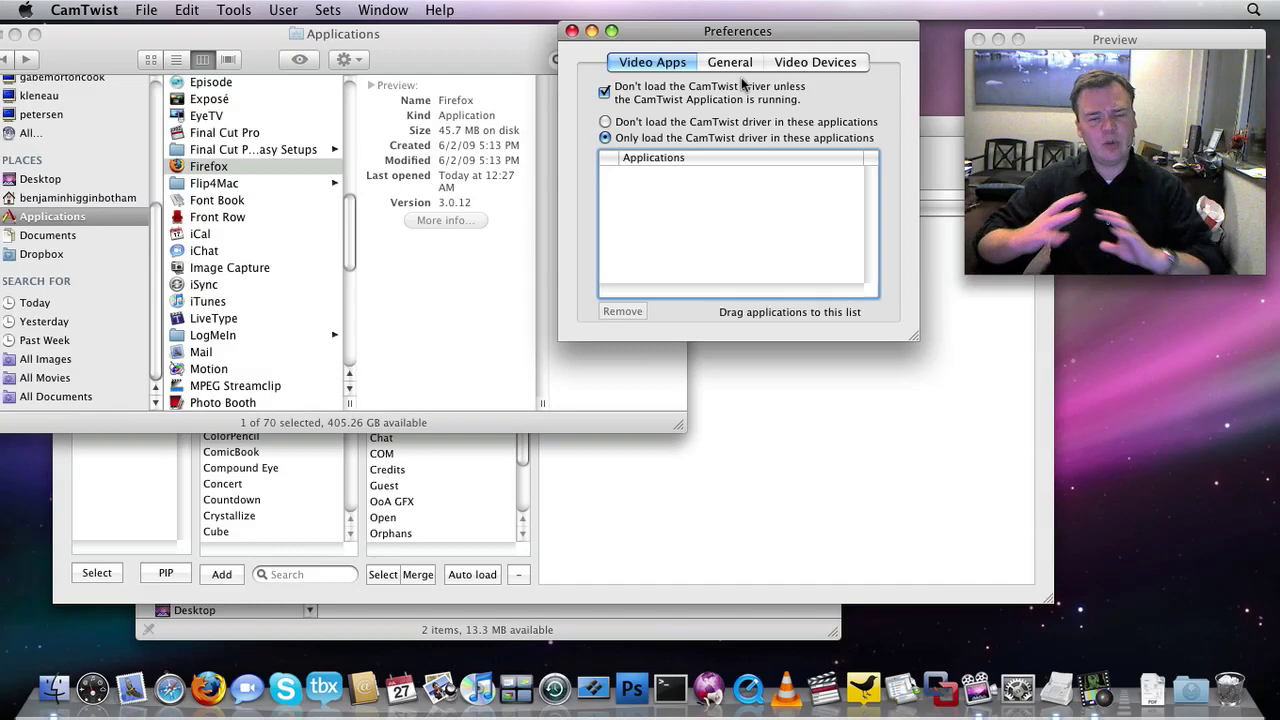
Step: Show the Video Devices settings and step through the Logitech Camera's 320 × 240 forced-resolution fields
click(796, 68)
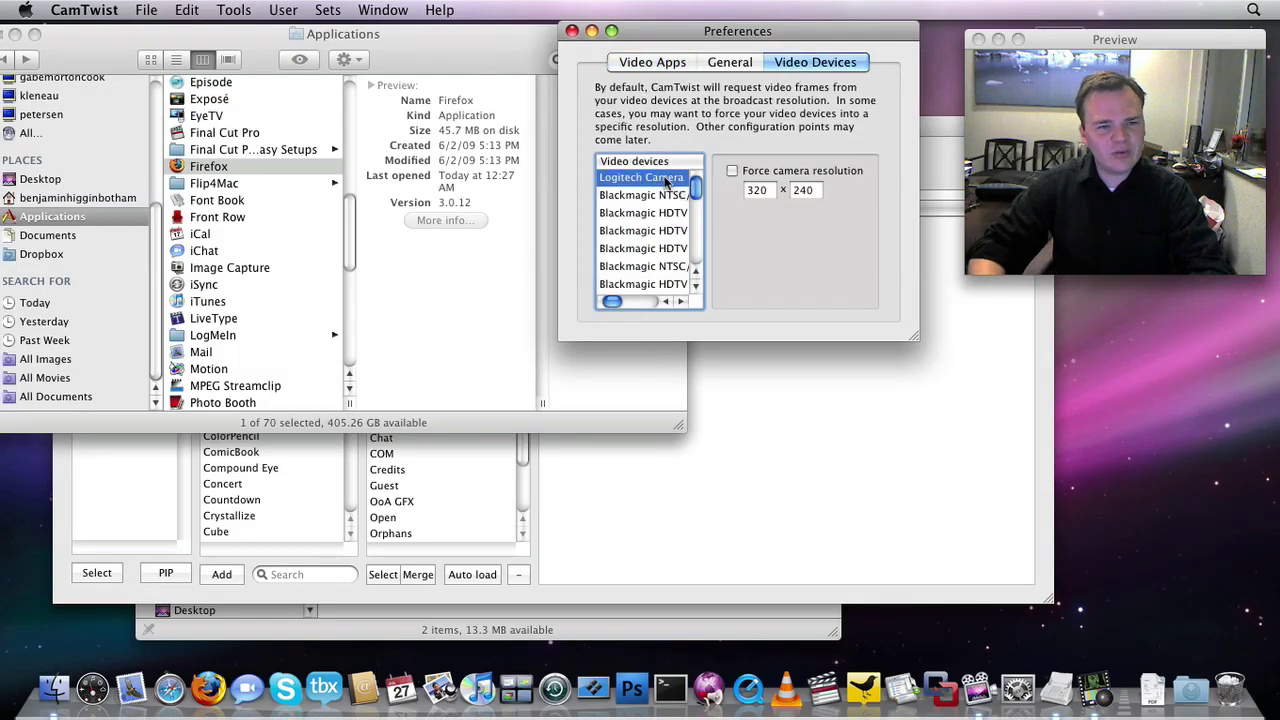
click(744, 172)
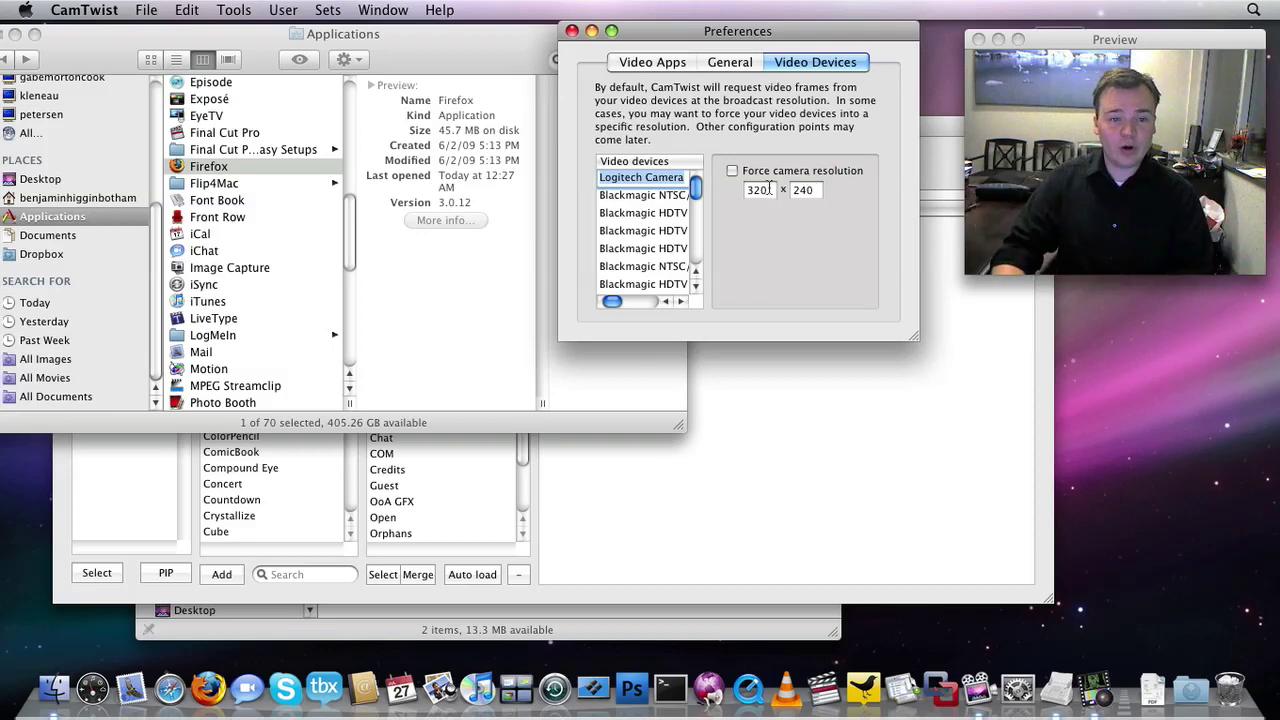
click(765, 189)
key(Tab)
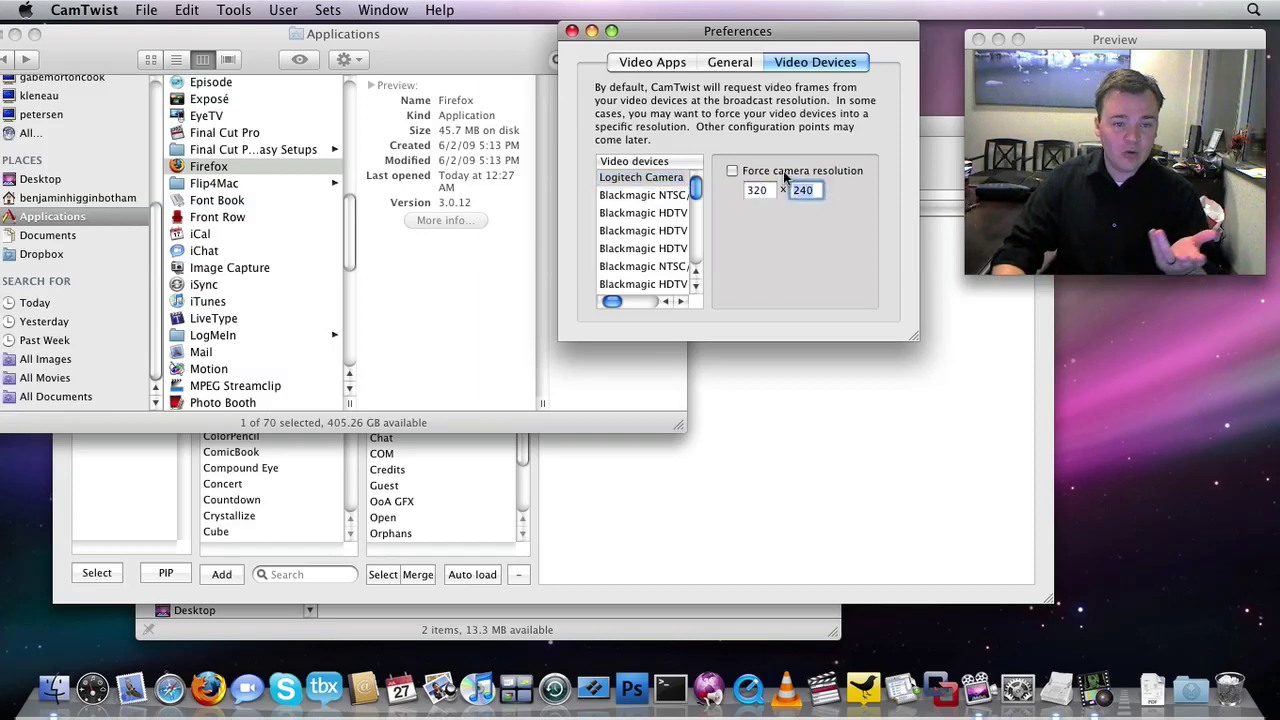